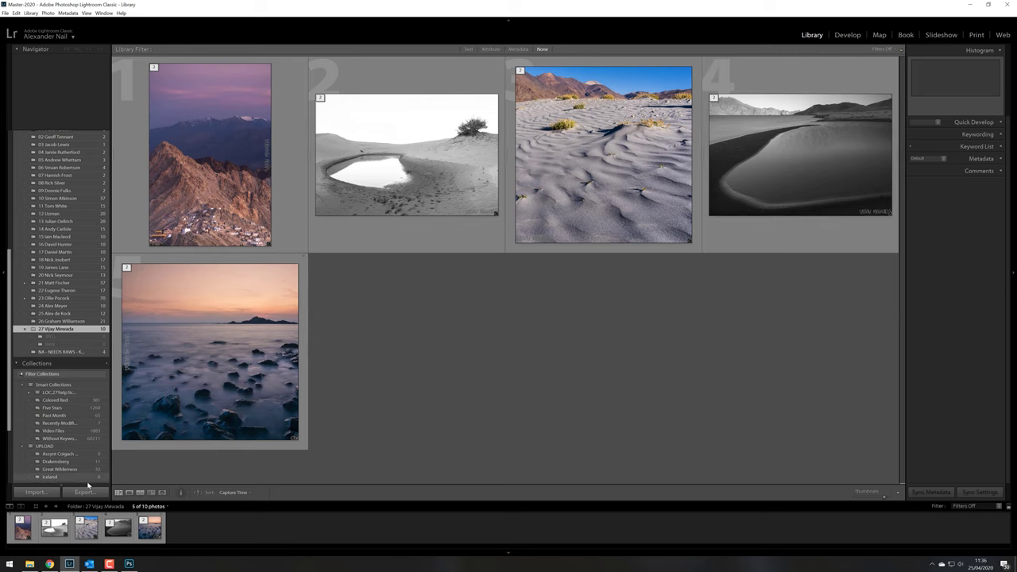
- Switch to Photoshop to bring up the desert dune photo MVM1547.jpg
click(129, 564)
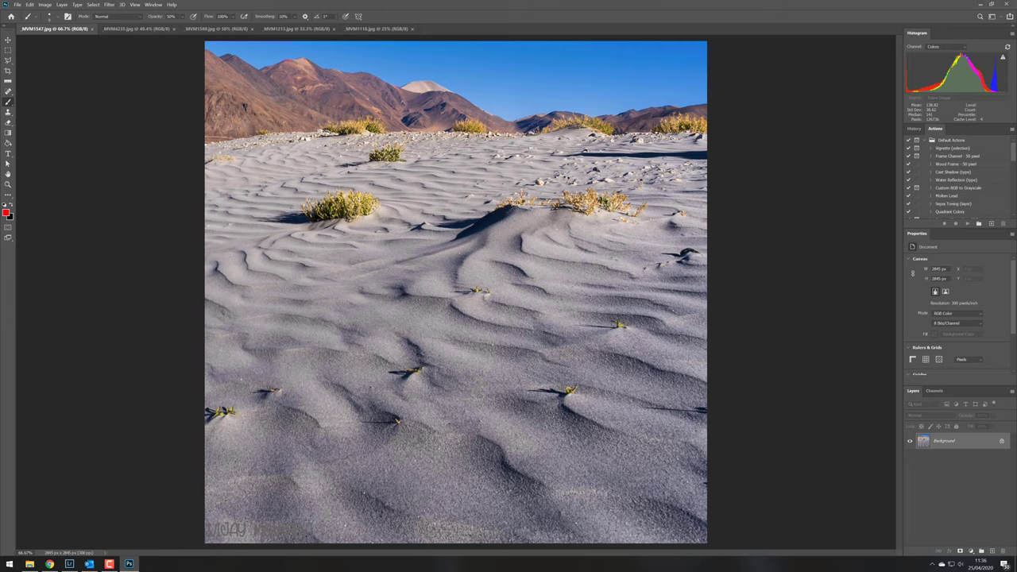
drag(260, 249, 521, 326)
mouse_move(226, 283)
mouse_down()
mouse_move(364, 336)
mouse_move(584, 394)
mouse_up()
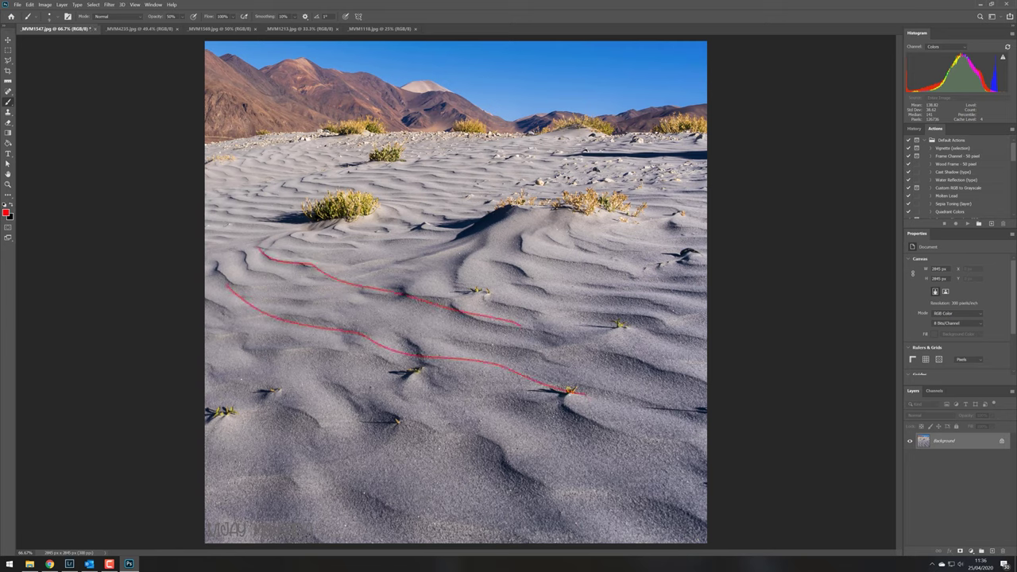
drag(521, 246, 676, 312)
key(ctrl+z)
key(ctrl+z)
key(ctrl+z)
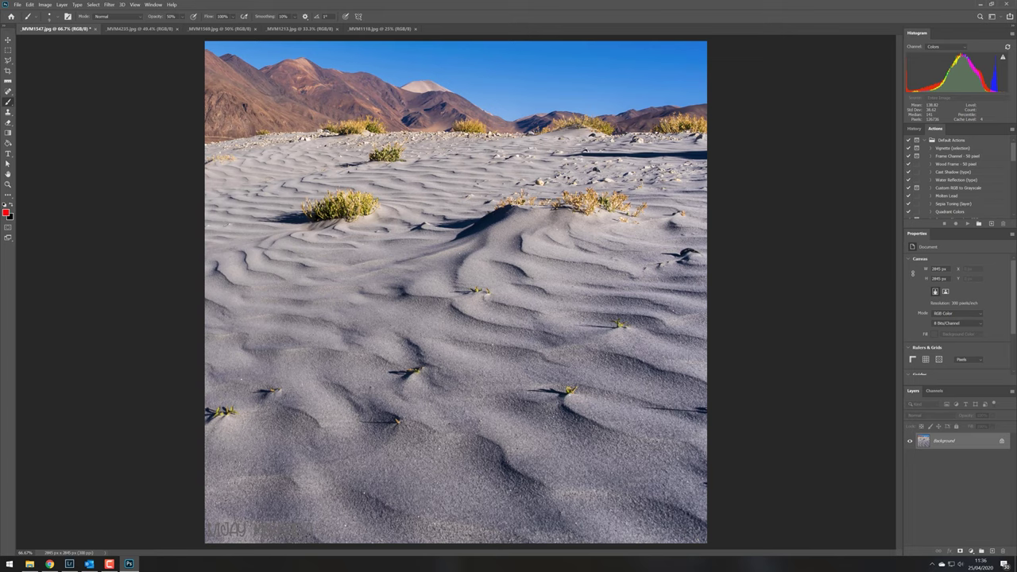
drag(517, 208, 454, 234)
mouse_move(724, 151)
mouse_down()
mouse_move(593, 151)
mouse_move(712, 167)
mouse_up()
key(ctrl+z)
key(ctrl+z)
mouse_move(354, 386)
mouse_down()
mouse_move(464, 444)
mouse_move(392, 372)
mouse_up()
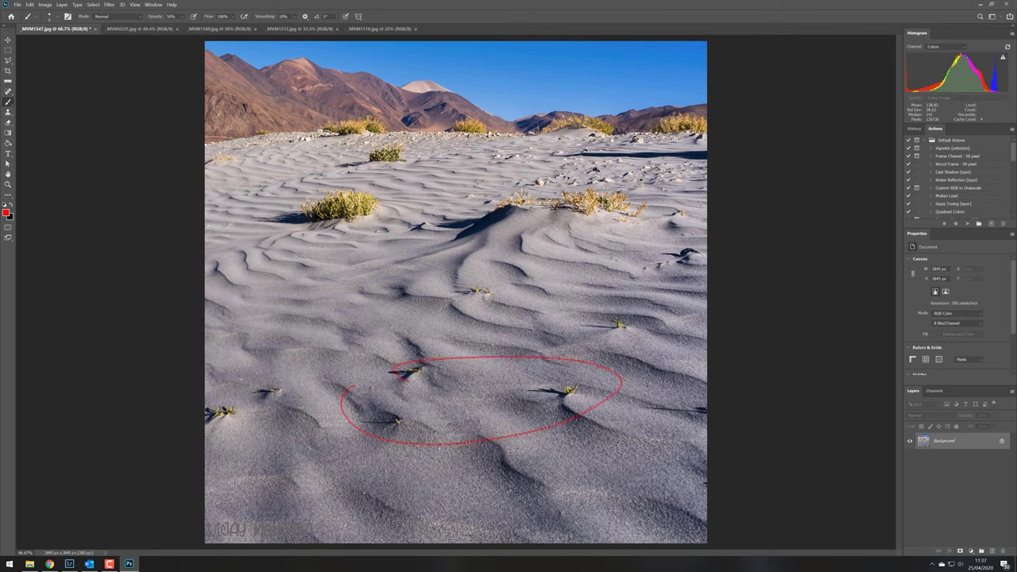
mouse_move(634, 356)
mouse_down()
mouse_move(481, 417)
mouse_move(628, 392)
mouse_up()
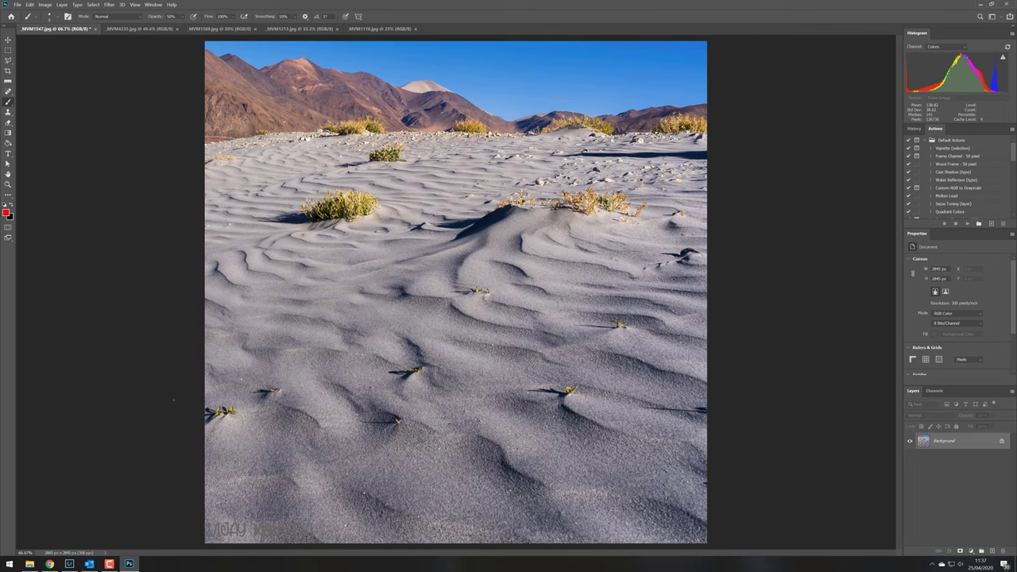
- Draw and undo red marks around the left-edge plant and the mountain ridge, leaving the dune clean
drag(239, 411, 199, 426)
key(ctrl+z)
mouse_move(221, 57)
mouse_down()
mouse_move(547, 116)
mouse_move(706, 119)
mouse_up()
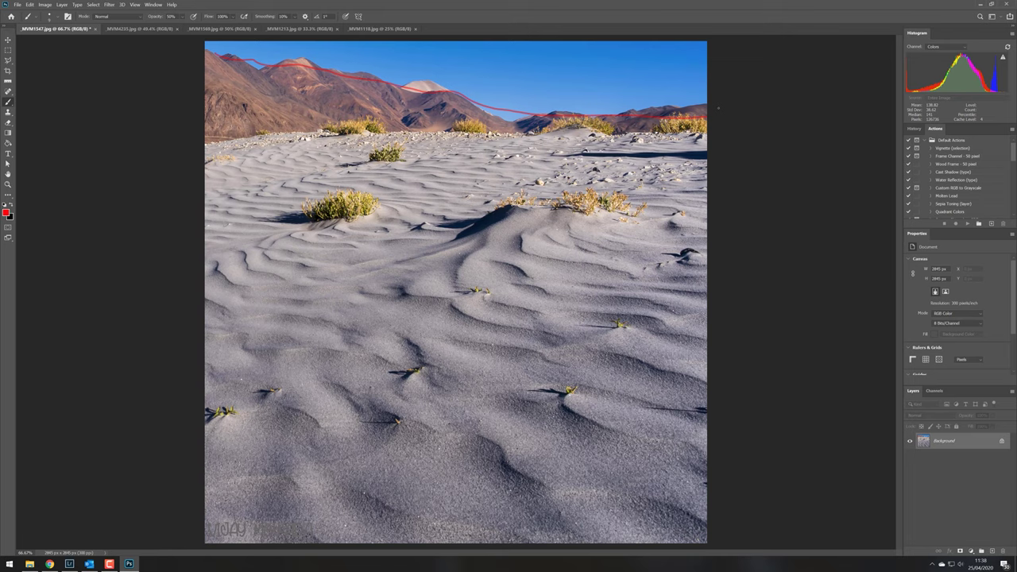
key(ctrl+z)
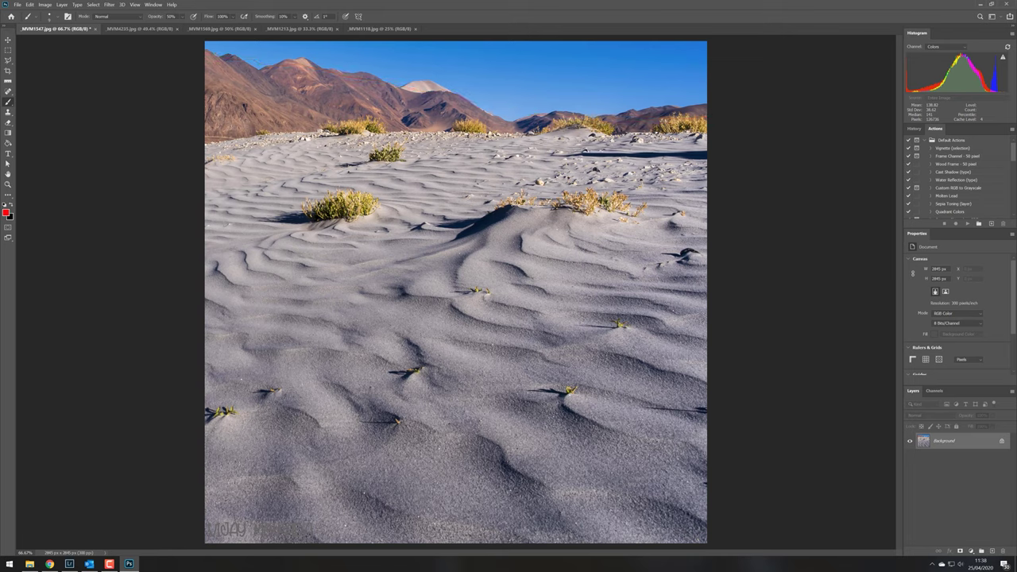
- Bring up the _MVM4235.jpg seascape of dark rocks in misty water
click(151, 29)
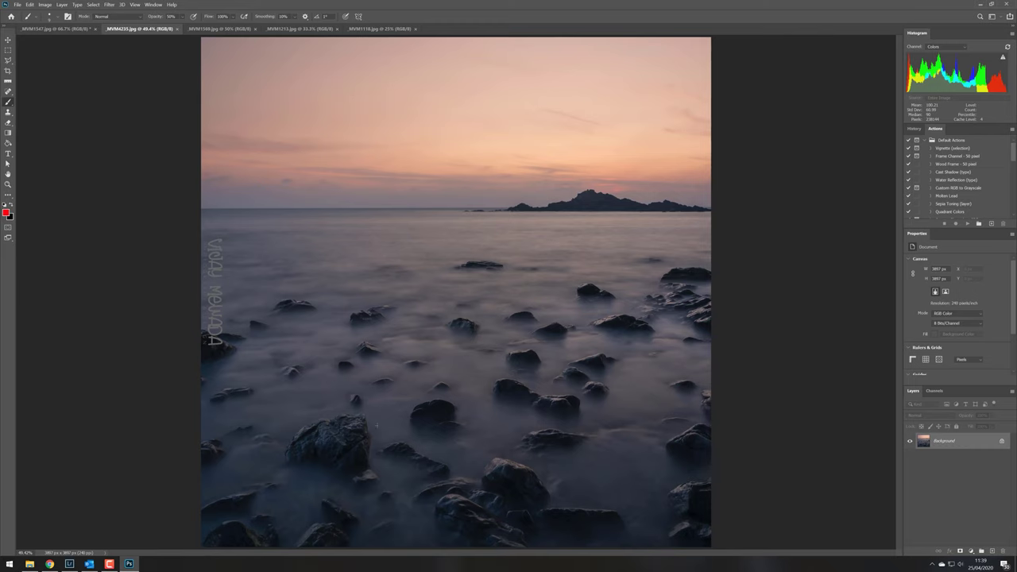
- Circle a foreground rock in red, then undo all the red rock circles
drag(360, 454, 364, 433)
key(ctrl+z)
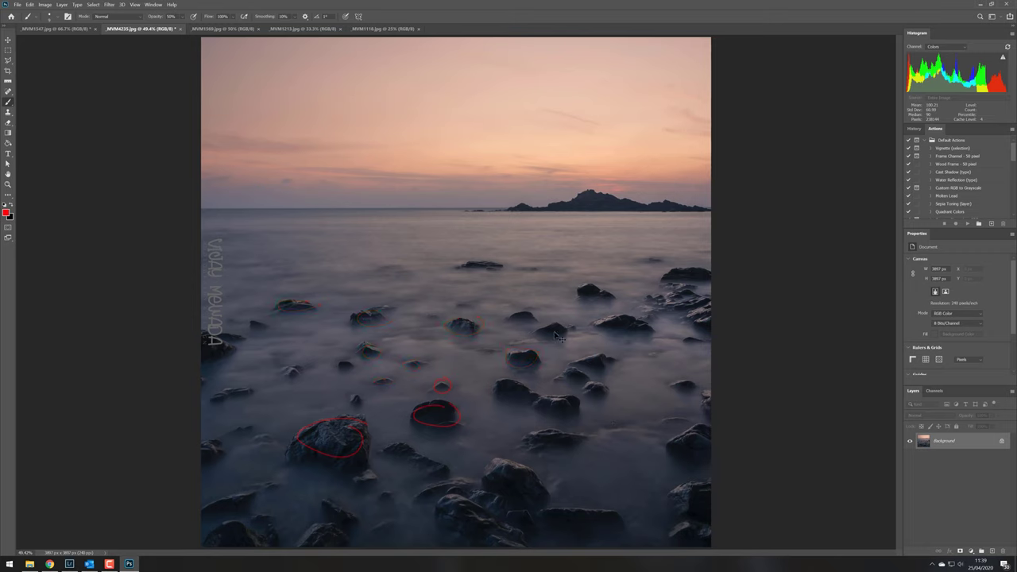
key(ctrl+z)
key(ctrl+z)
- Add a Curves 1 layer brightening the water, gradient-masked off the sky, at 40% opacity
click(971, 551)
click(964, 450)
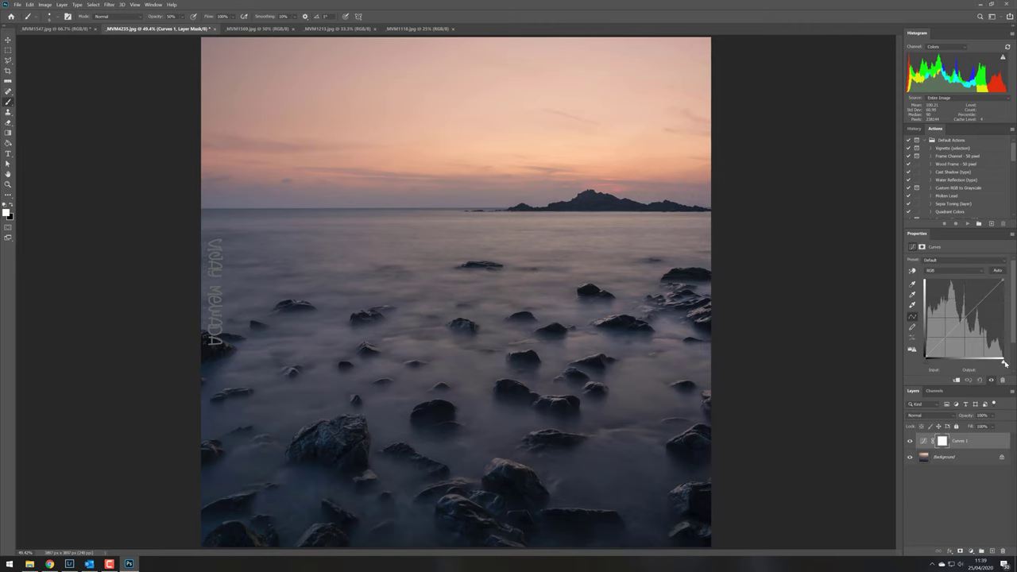
drag(1003, 361, 978, 361)
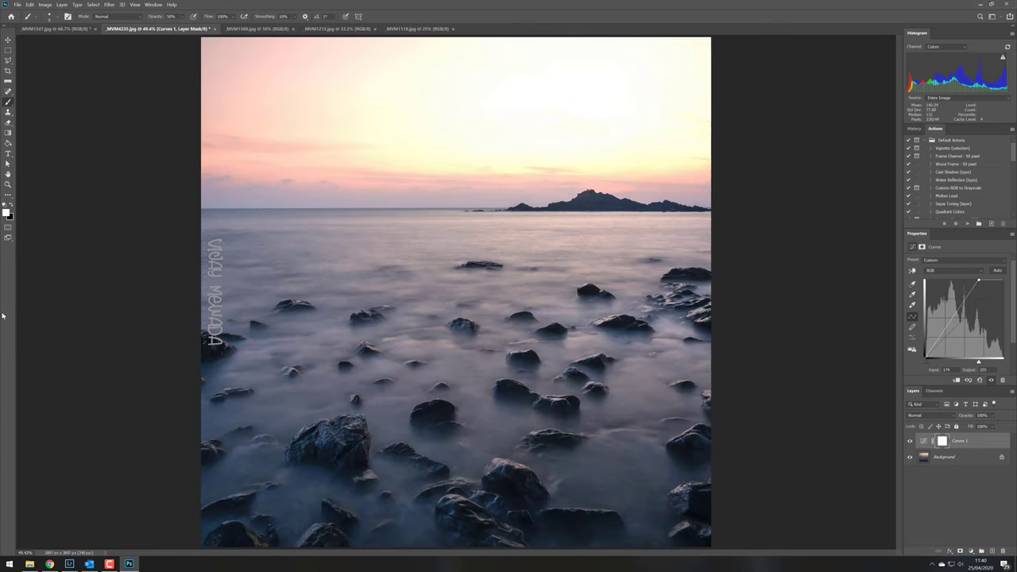
click(8, 132)
drag(487, 293, 485, 197)
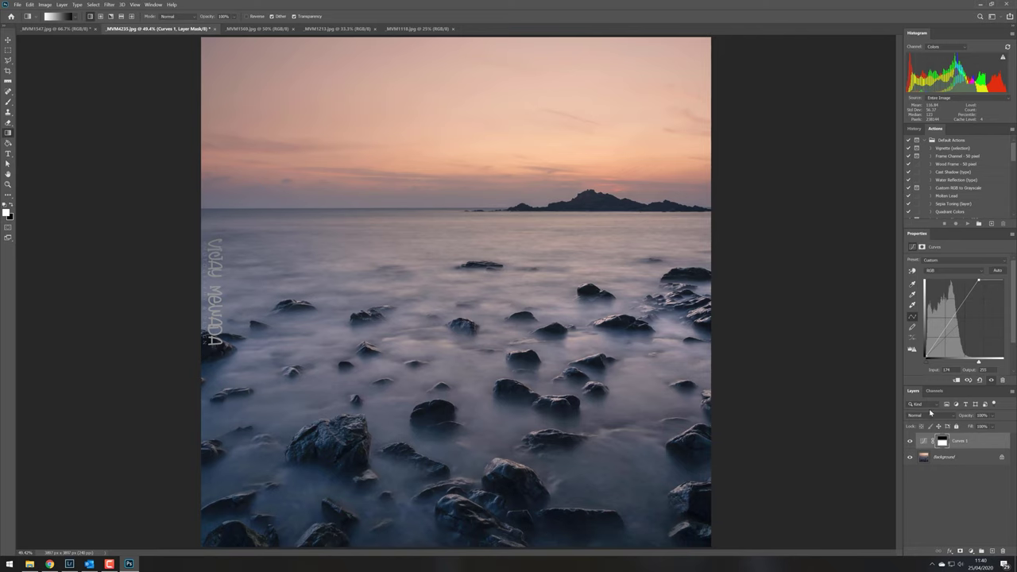
click(909, 442)
click(909, 442)
drag(991, 416, 969, 529)
- Add a Curves 2 layer darkening midtones, with an inverted mask revealed over the sky by gradient
click(970, 551)
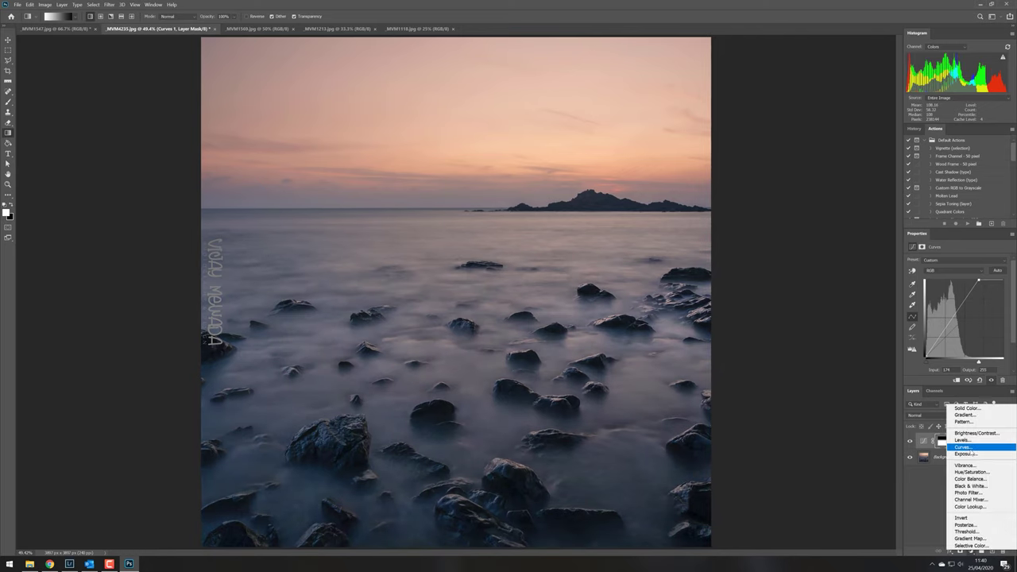
click(971, 447)
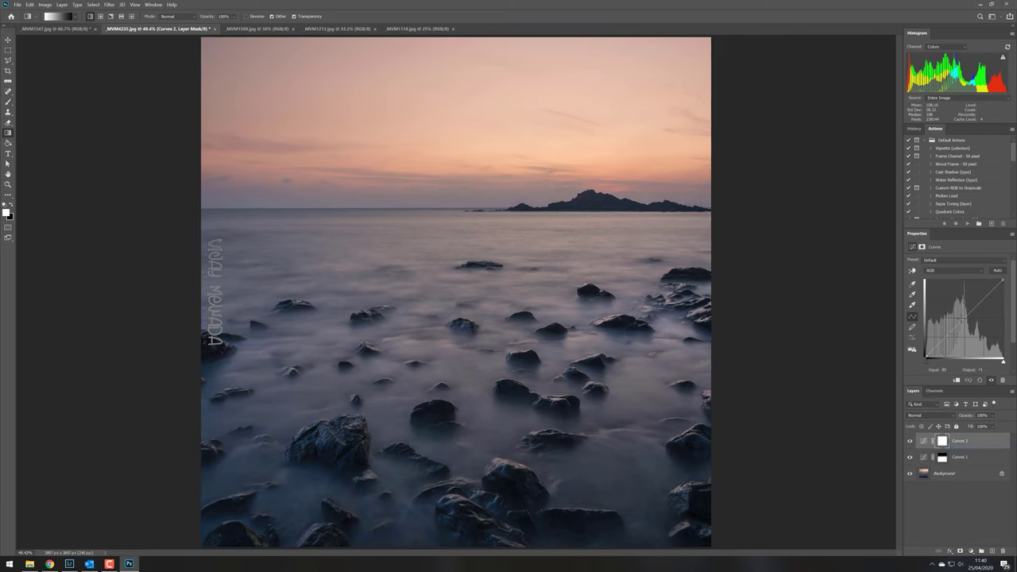
drag(967, 317, 966, 325)
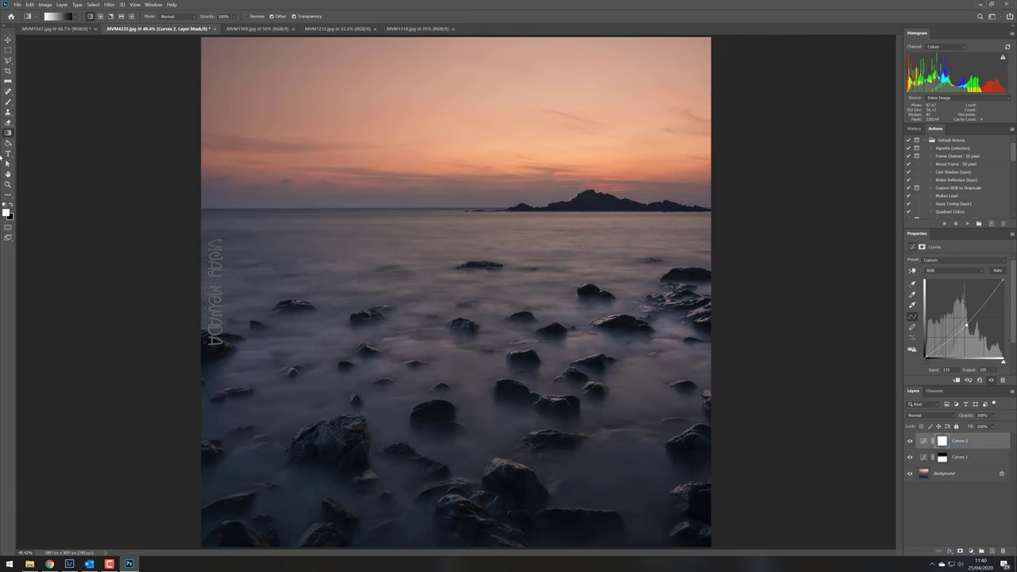
key(ctrl+i)
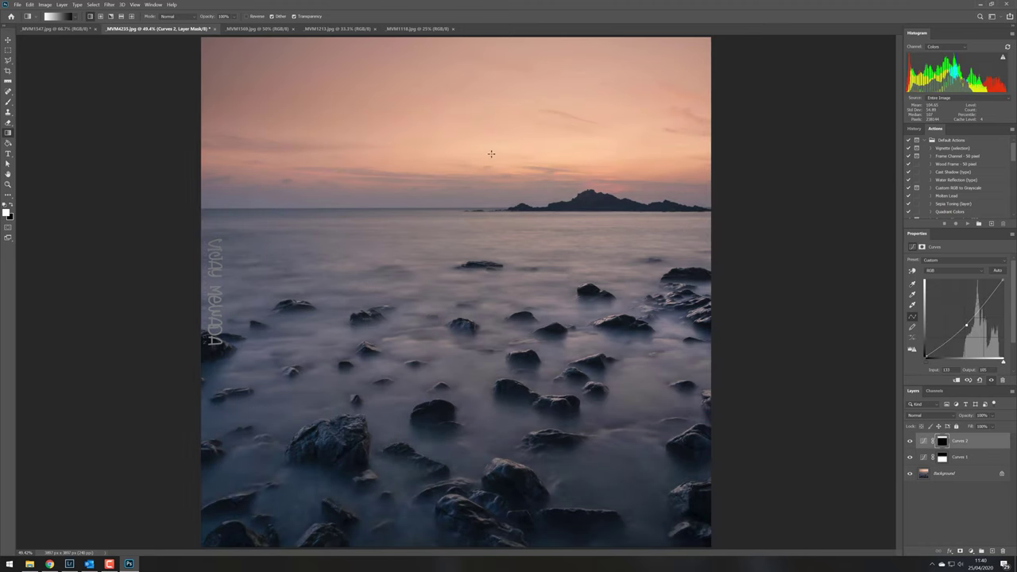
drag(452, 104, 453, 178)
- Crop the seascape to full width with no fixed ratio, trimming sky from the top
click(8, 71)
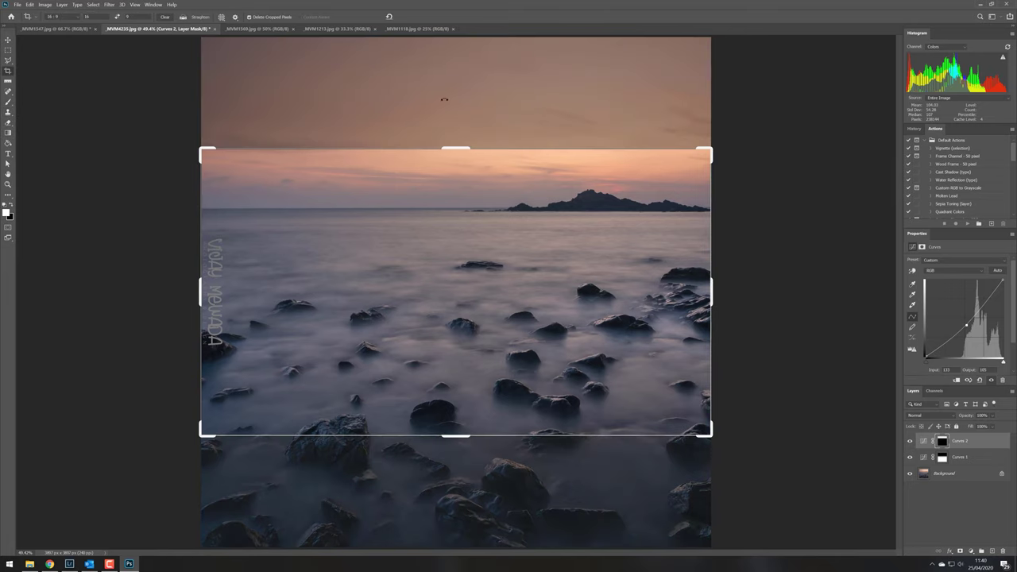
click(117, 16)
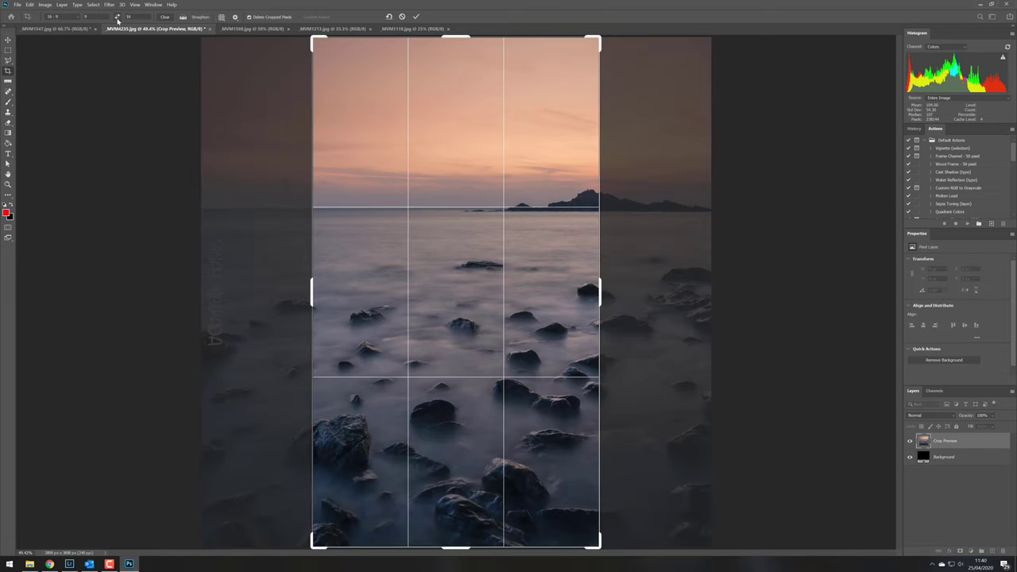
click(165, 17)
drag(312, 293, 257, 292)
drag(655, 291, 727, 283)
drag(457, 37, 457, 78)
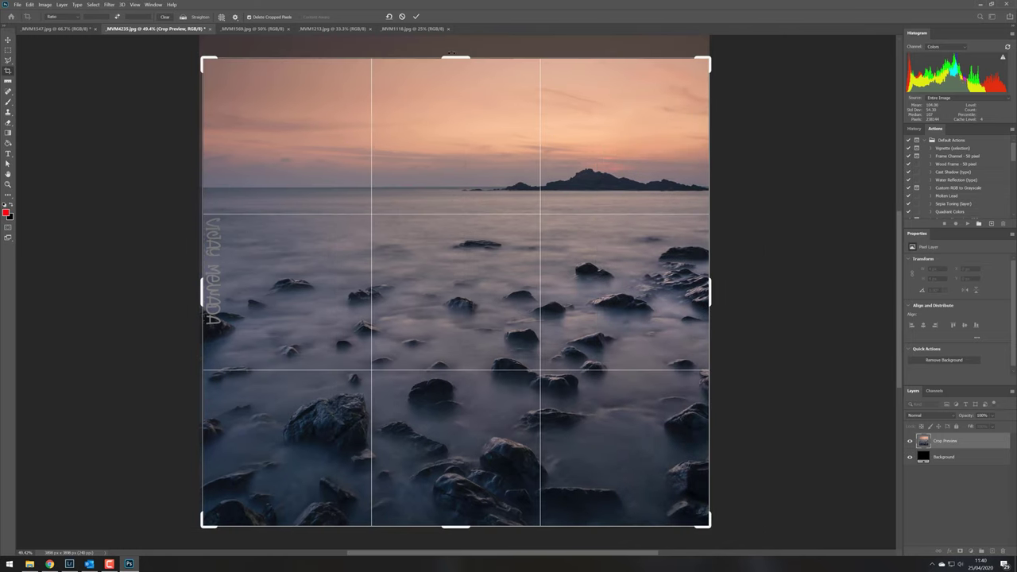
drag(453, 54, 455, 38)
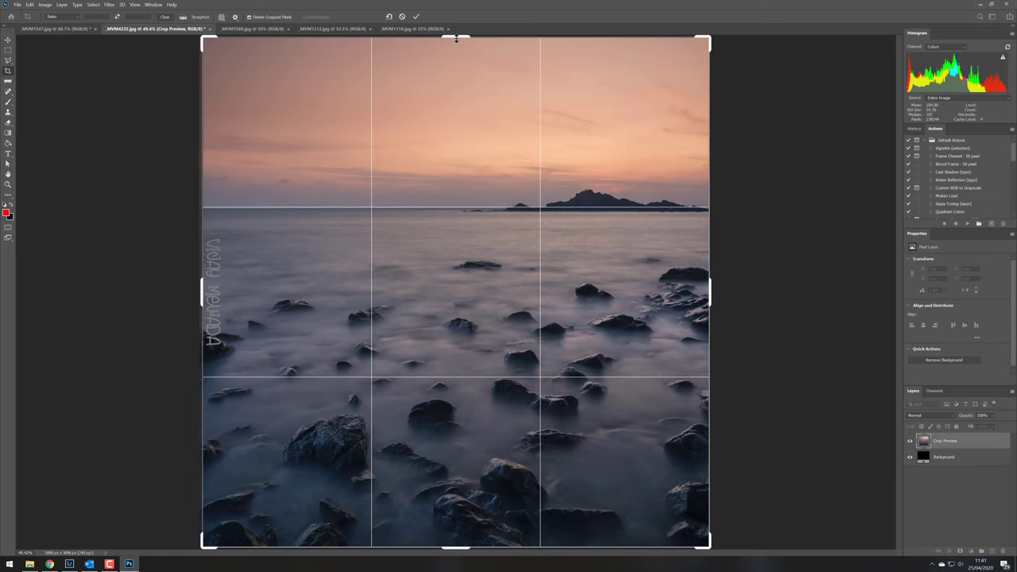
drag(456, 38, 461, 59)
key(Return)
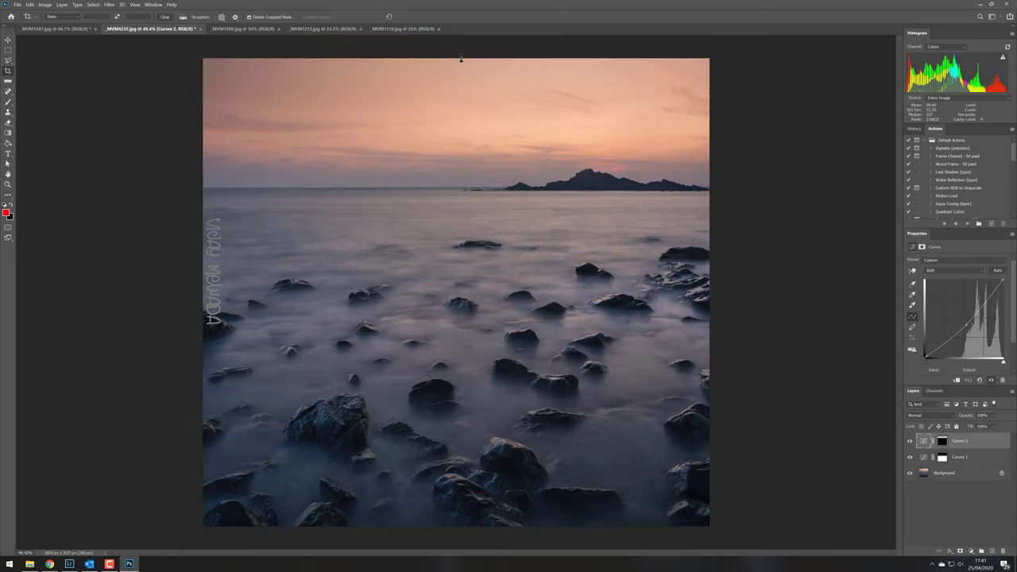
- On the MVM1569.jpg lake photo, paint red lines along the inner shoreline, lower shore and sandbar edge
click(221, 31)
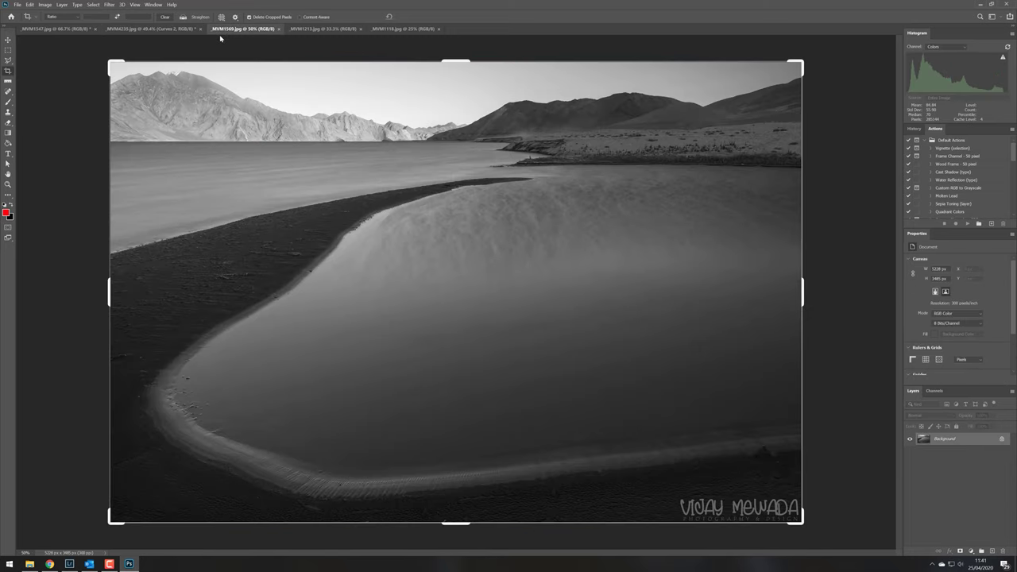
click(8, 39)
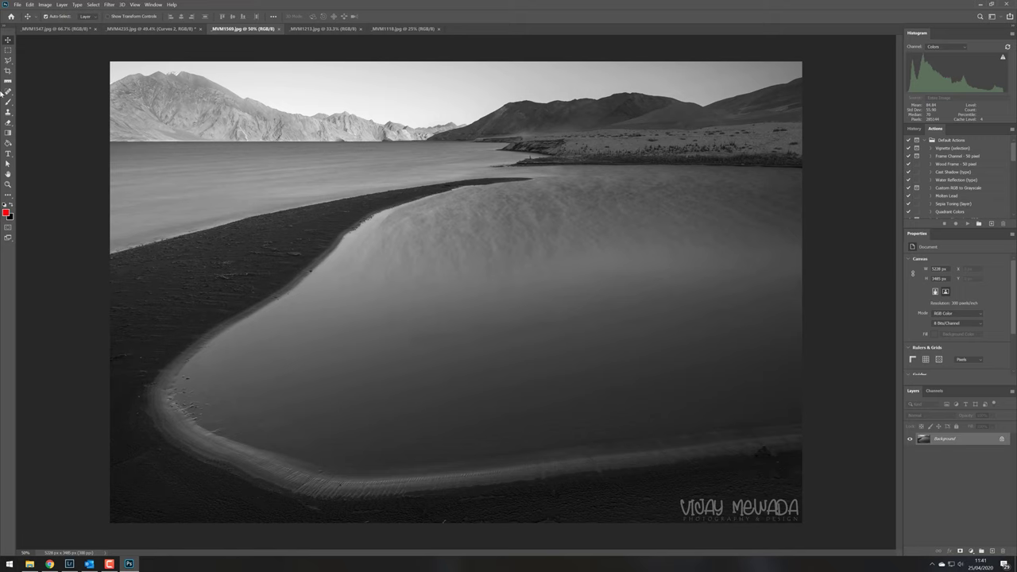
click(9, 102)
mouse_move(520, 182)
mouse_down()
mouse_move(405, 207)
mouse_move(322, 252)
mouse_up()
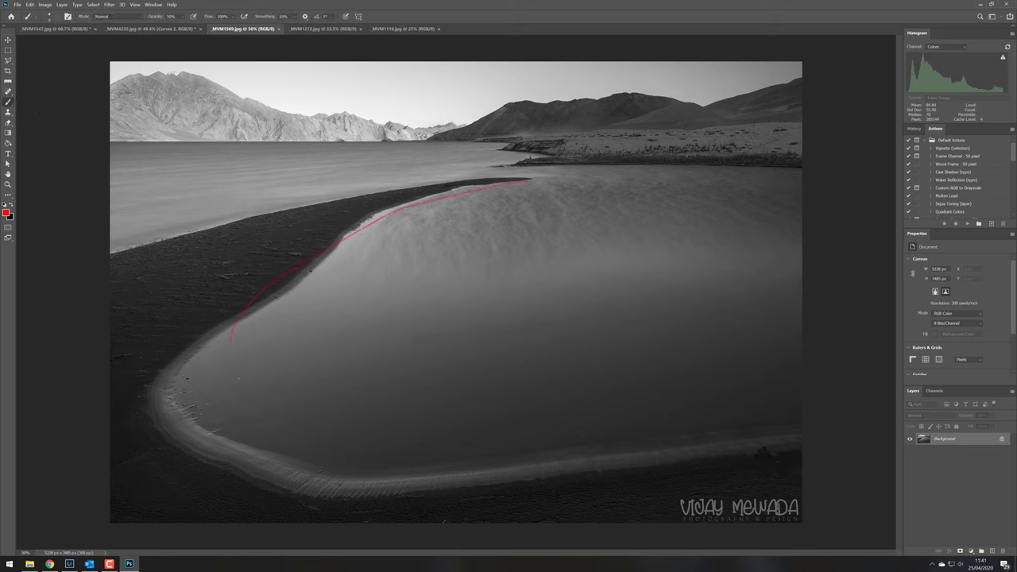
drag(457, 446, 801, 436)
drag(445, 184, 112, 240)
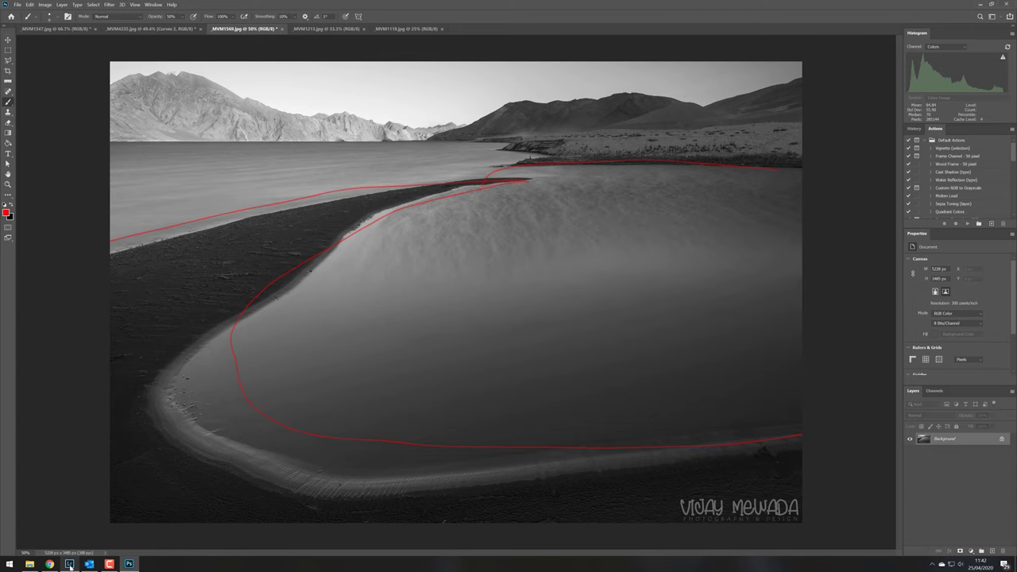
- In Lightroom, view the edited dune photo and its raw original full size, back to Grid
click(70, 565)
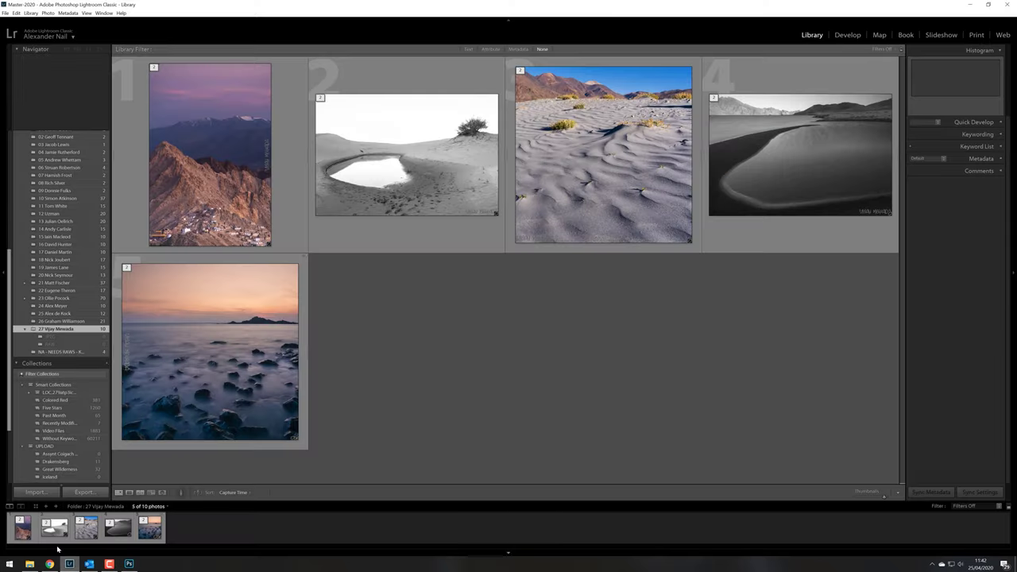
double_click(595, 146)
key(g)
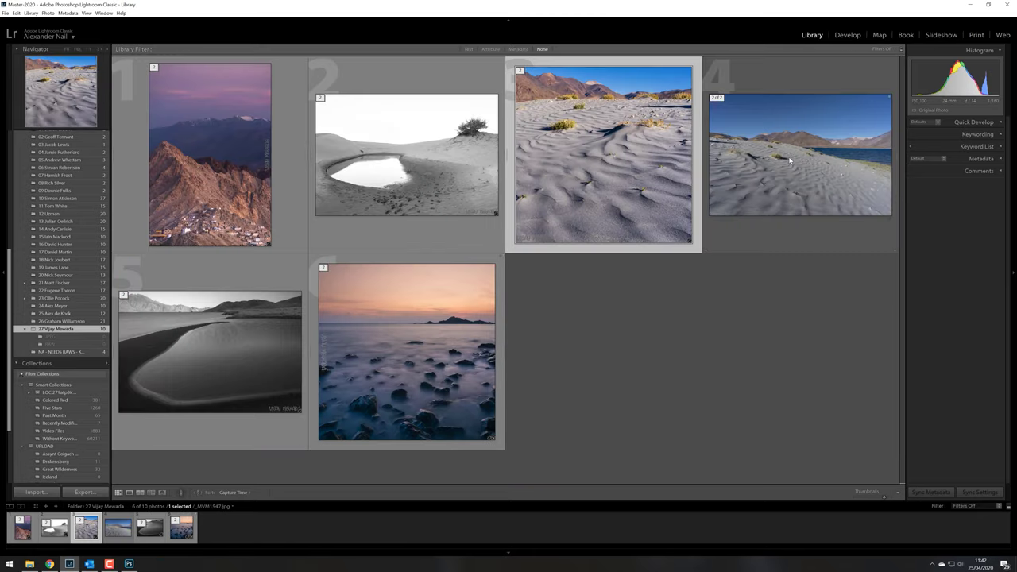
click(789, 159)
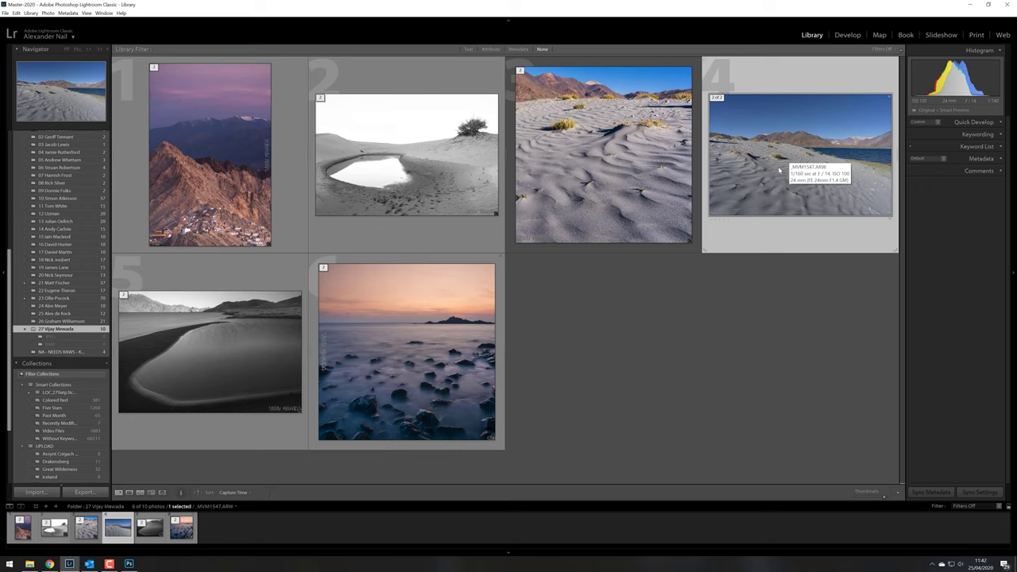
double_click(770, 165)
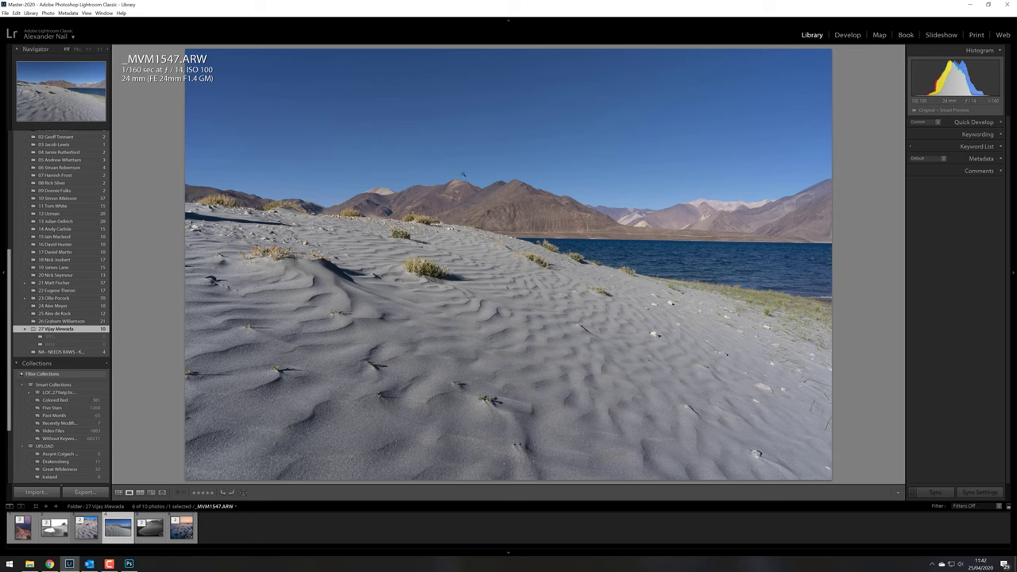
key(g)
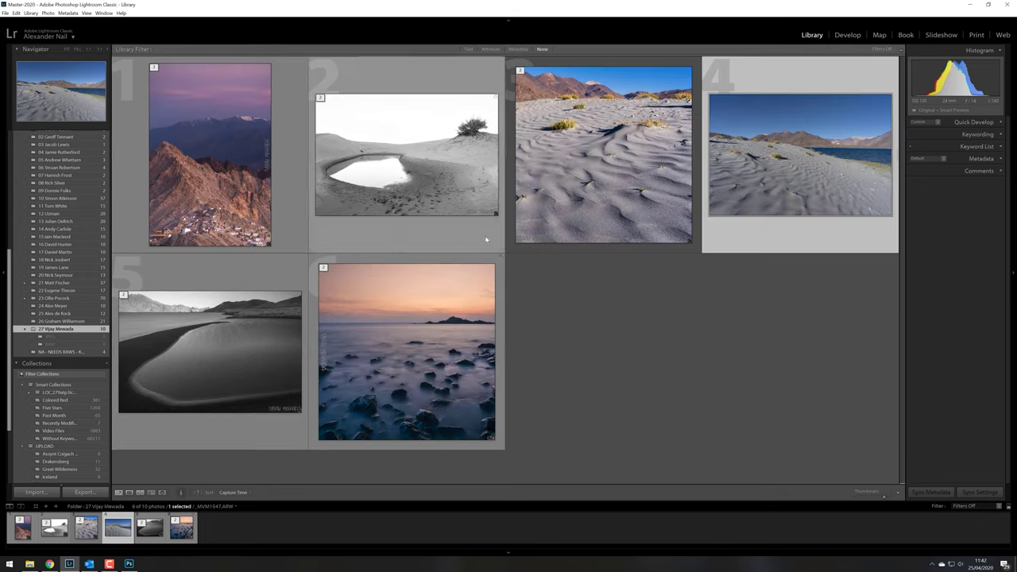
double_click(602, 143)
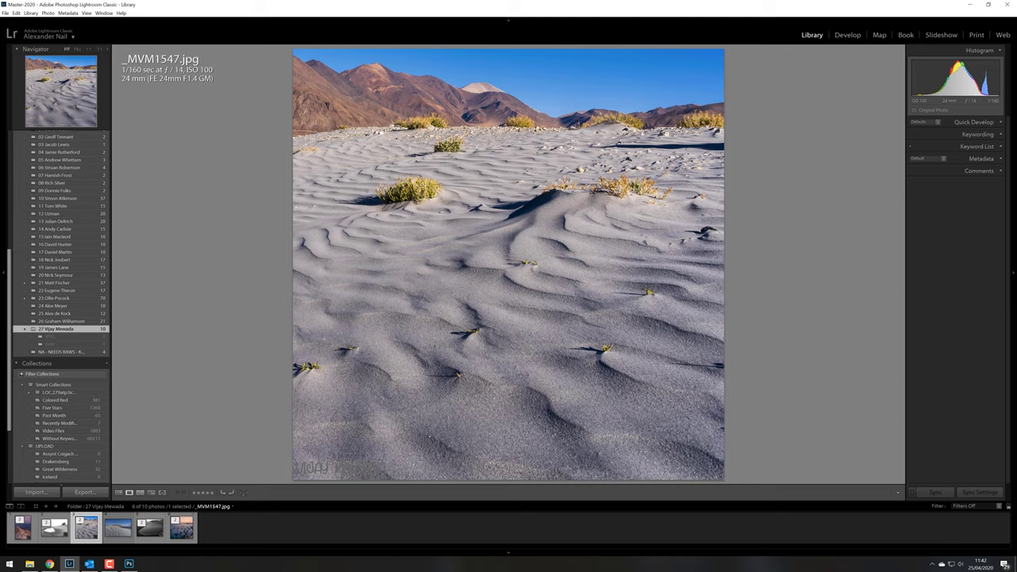
key(g)
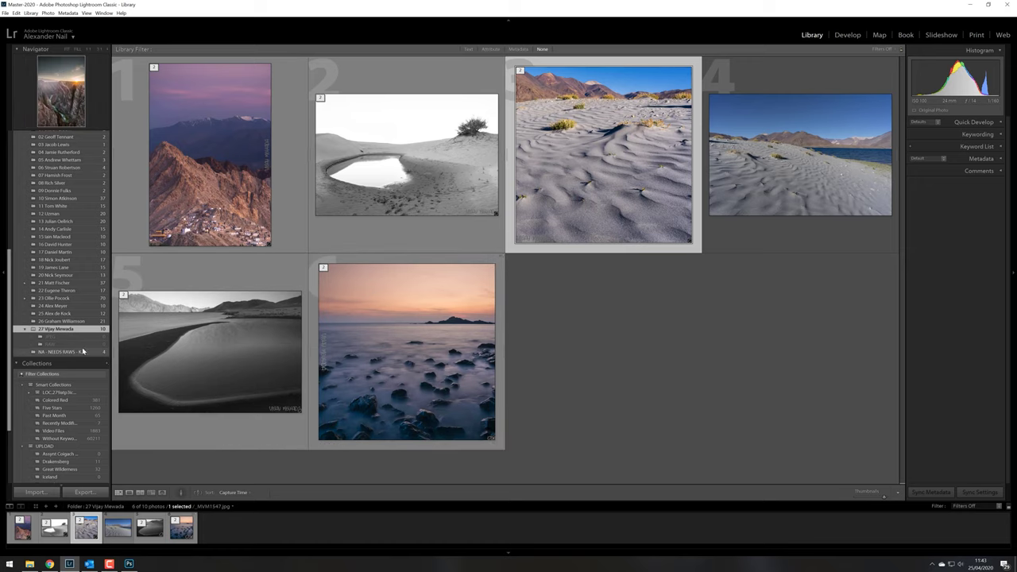
- Expand the lake stack, view the blue raw and black-and-white edits, then return to Photoshop
click(116, 353)
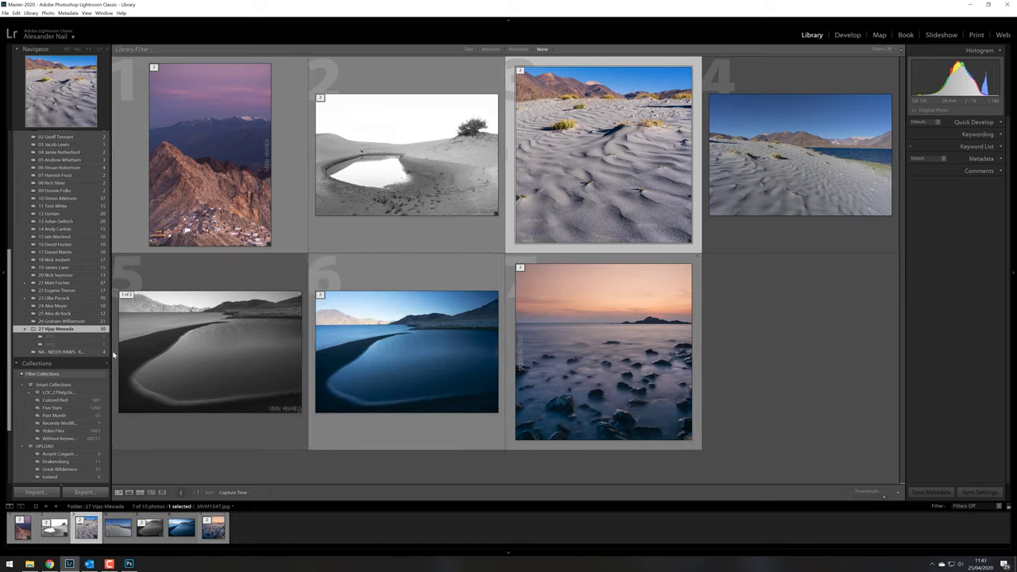
double_click(427, 327)
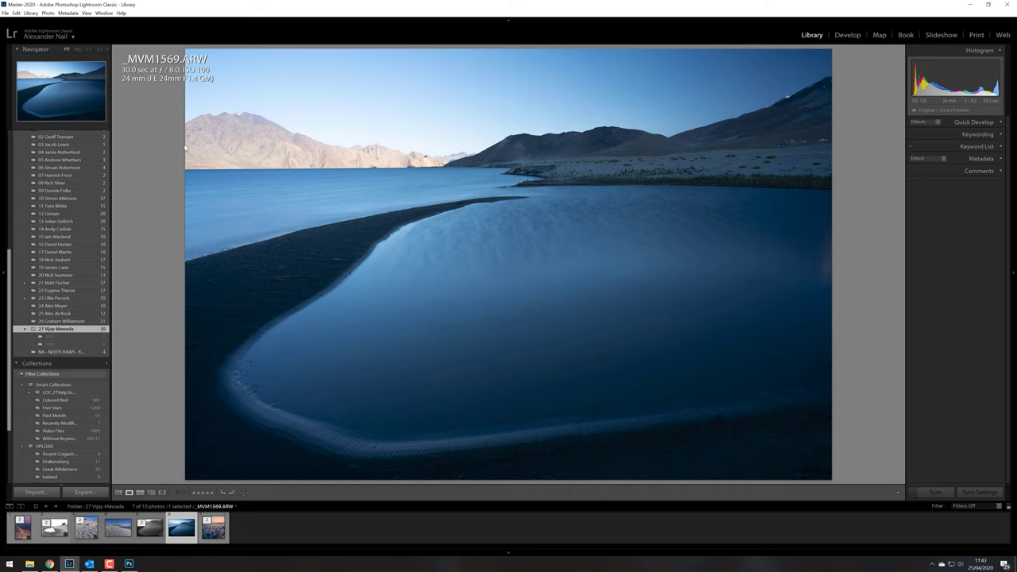
key(g)
double_click(208, 325)
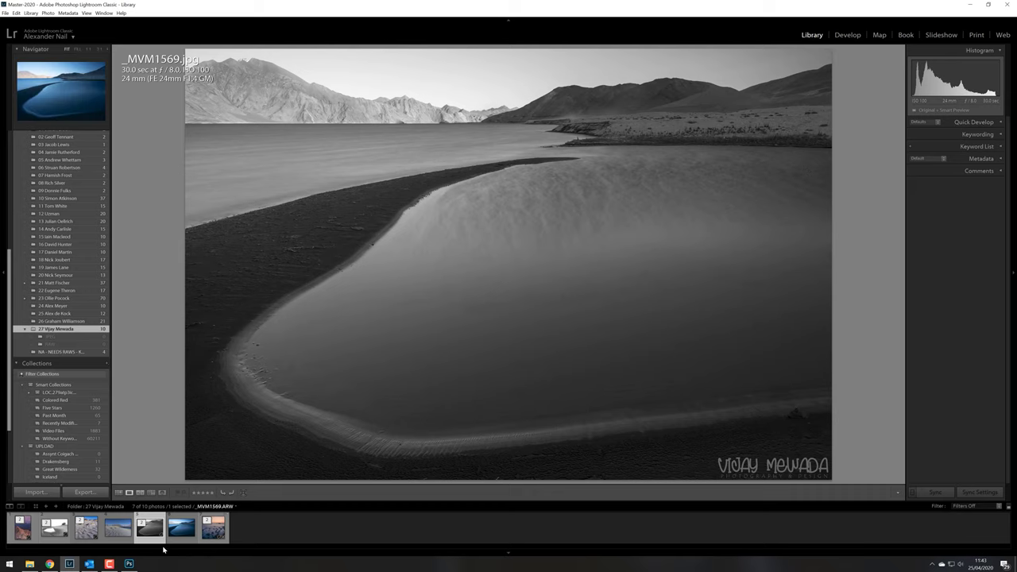
click(129, 563)
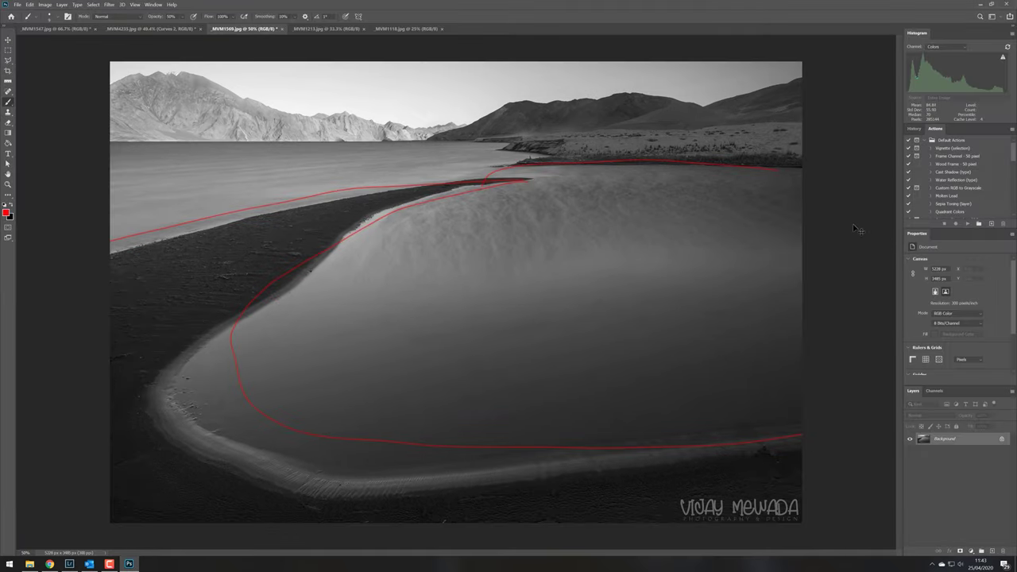
- Add a Curves 1 layer darkening the midtones, then invert its mask to hide the effect
click(972, 552)
click(922, 452)
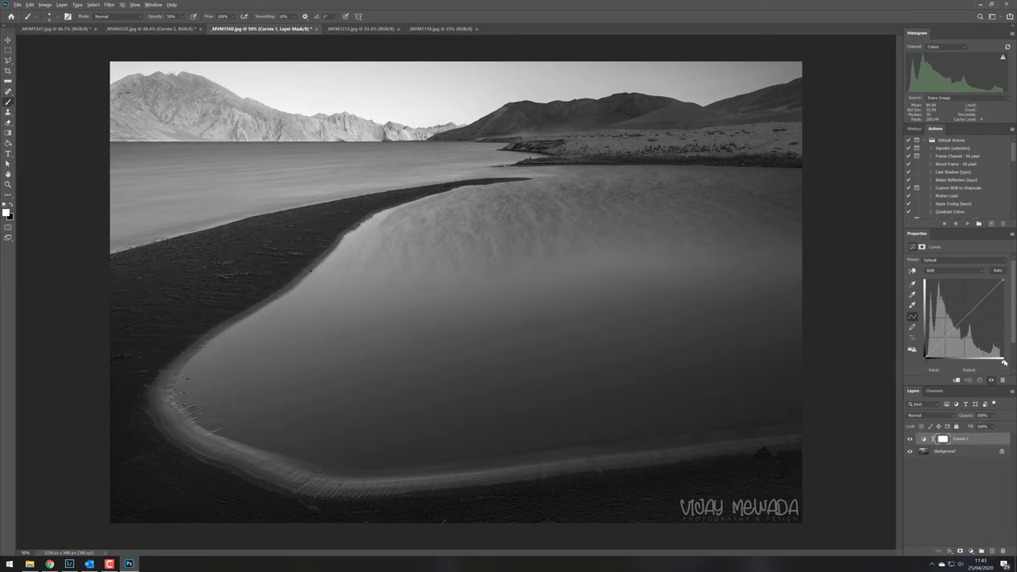
drag(1004, 360, 1001, 364)
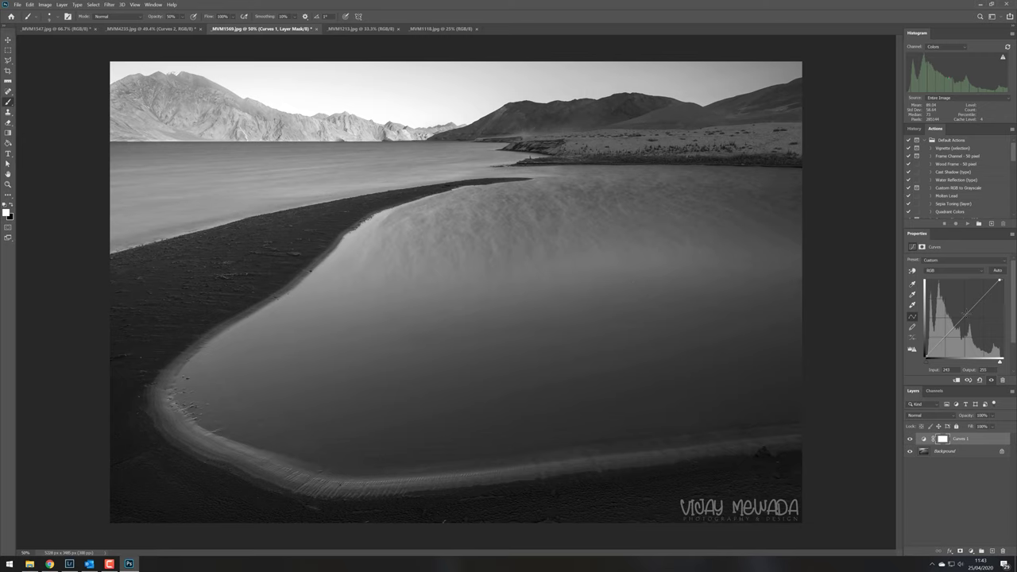
drag(968, 315, 969, 317)
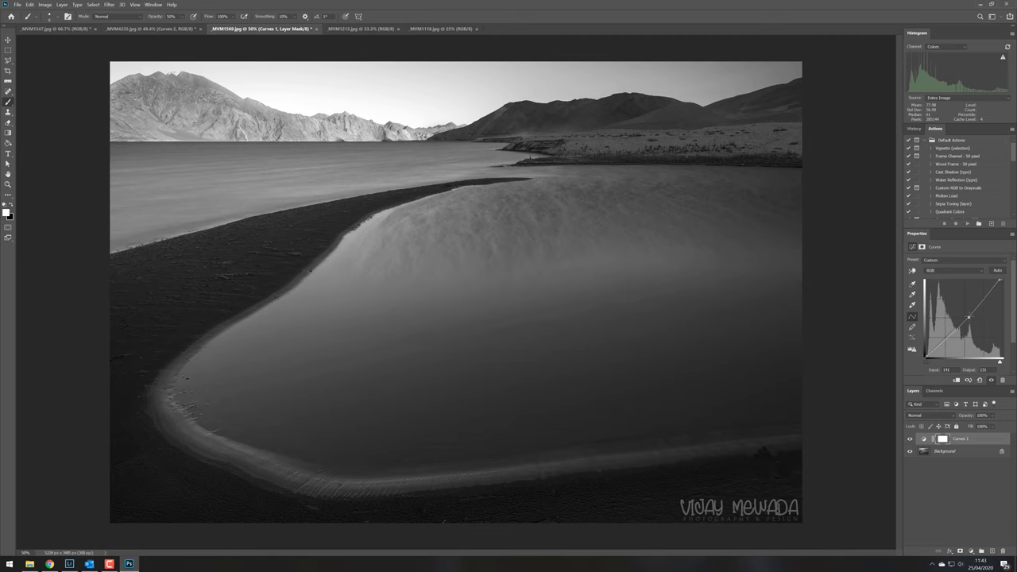
click(8, 132)
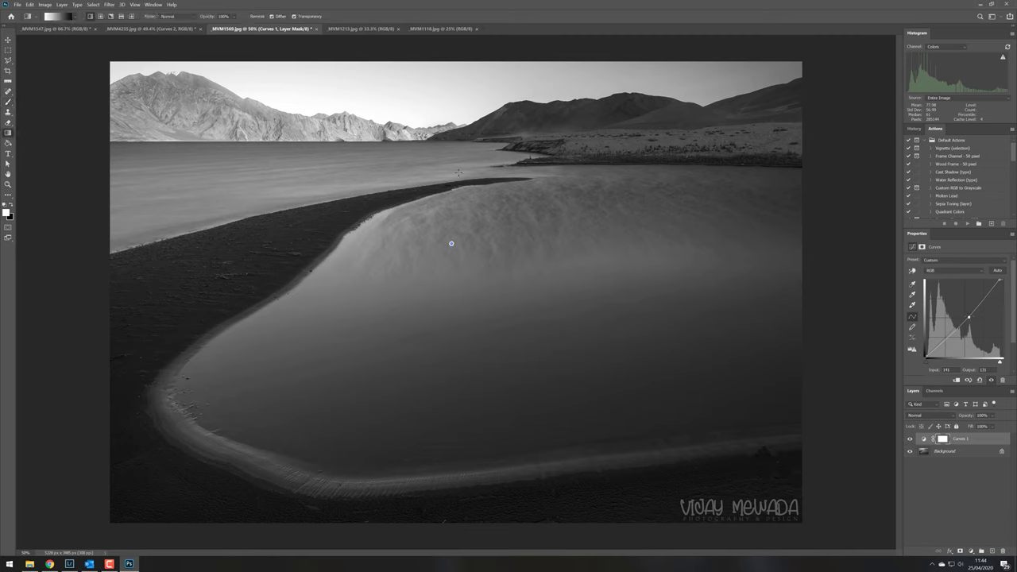
drag(451, 241, 461, 149)
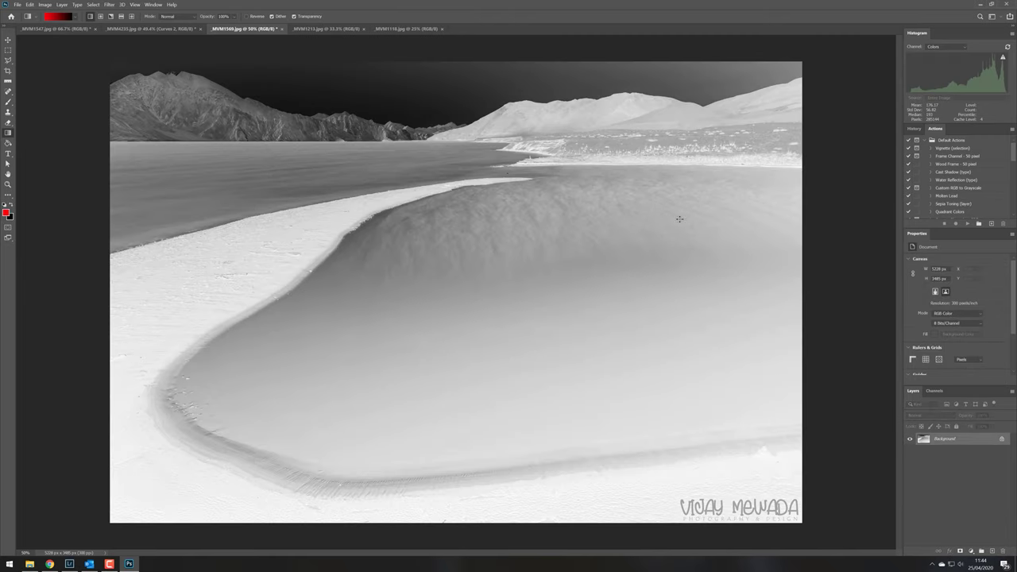
key(ctrl+z)
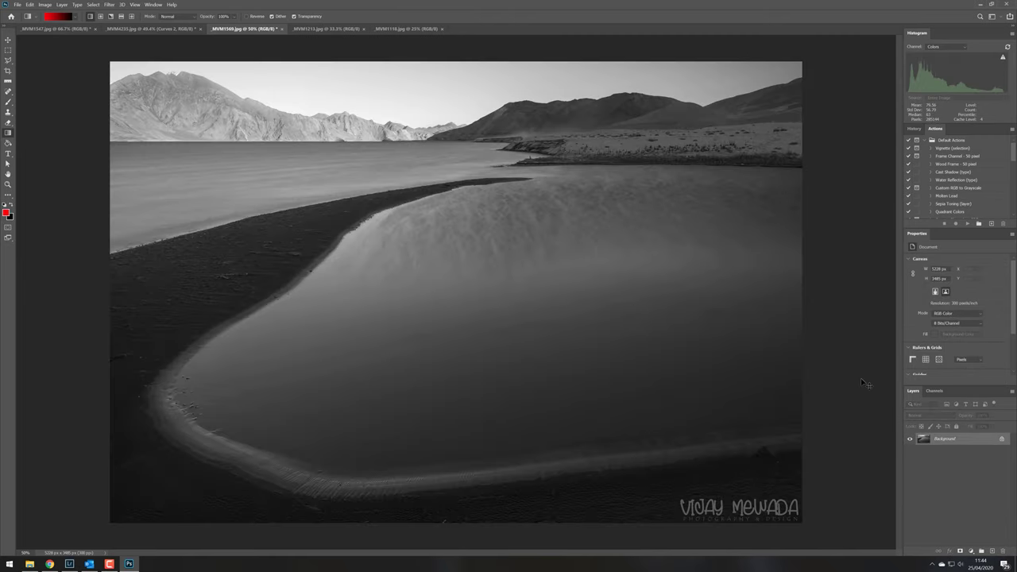
click(942, 441)
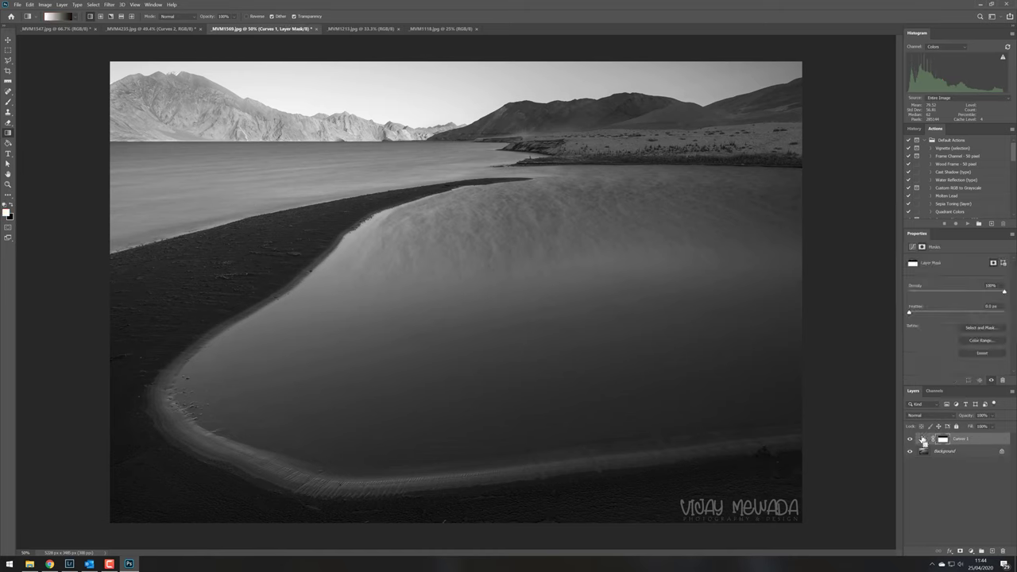
key(ctrl+i)
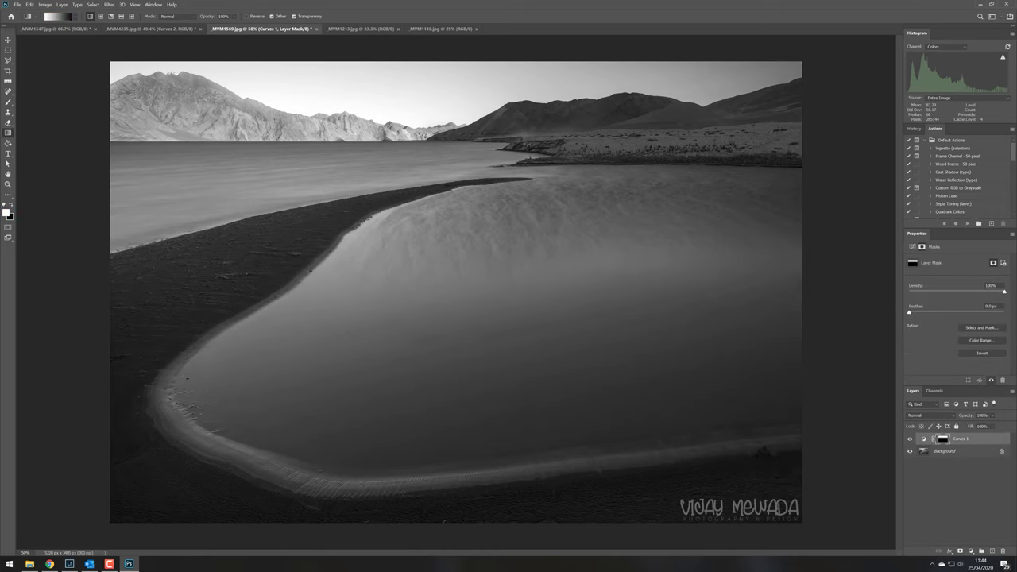
- Add a Curves 2 layer lifting the midtones, gradient-masked to spare the sky and mountains
click(970, 551)
click(963, 450)
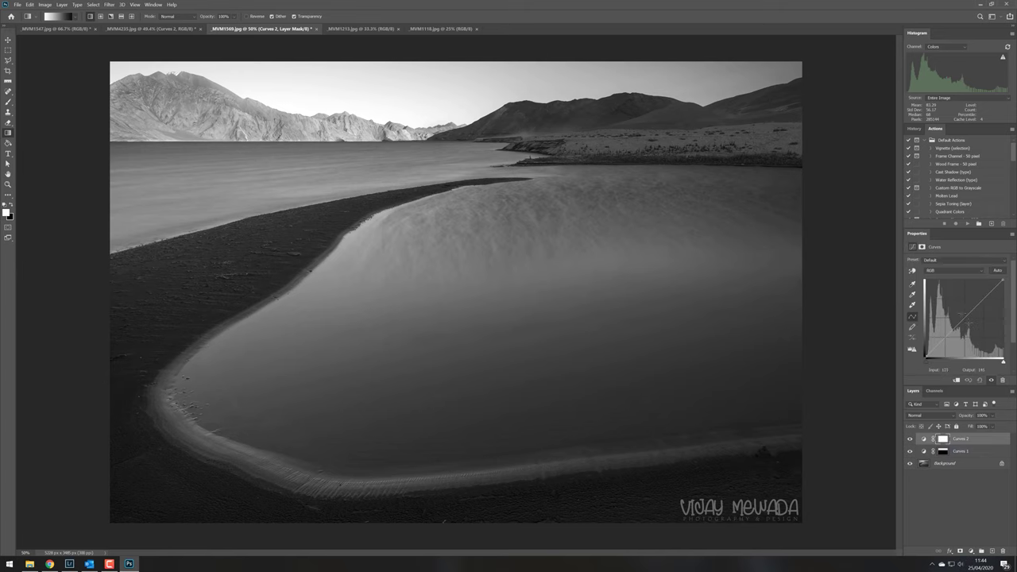
drag(963, 315, 960, 310)
click(936, 344)
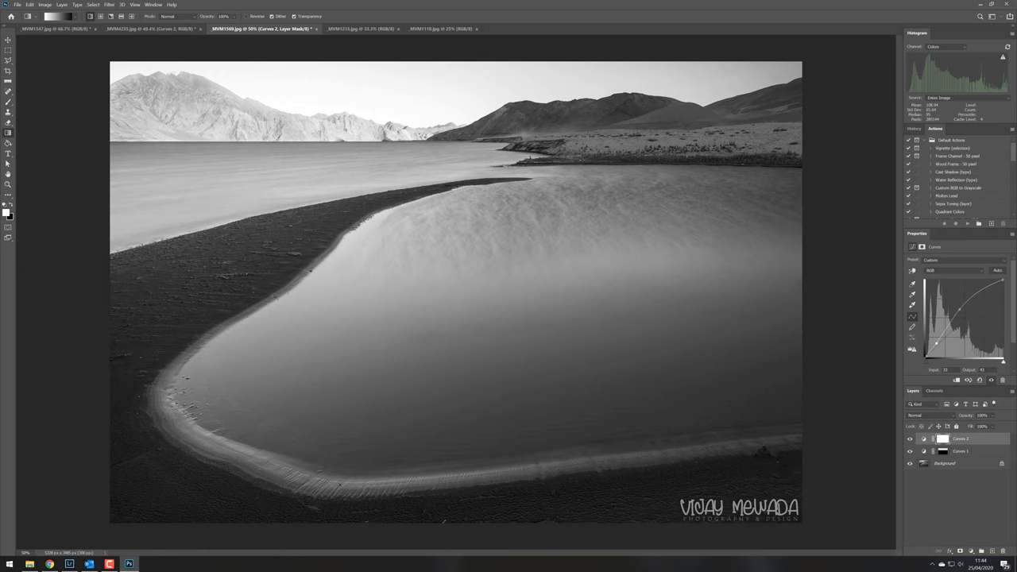
drag(473, 332, 474, 266)
drag(454, 402, 455, 279)
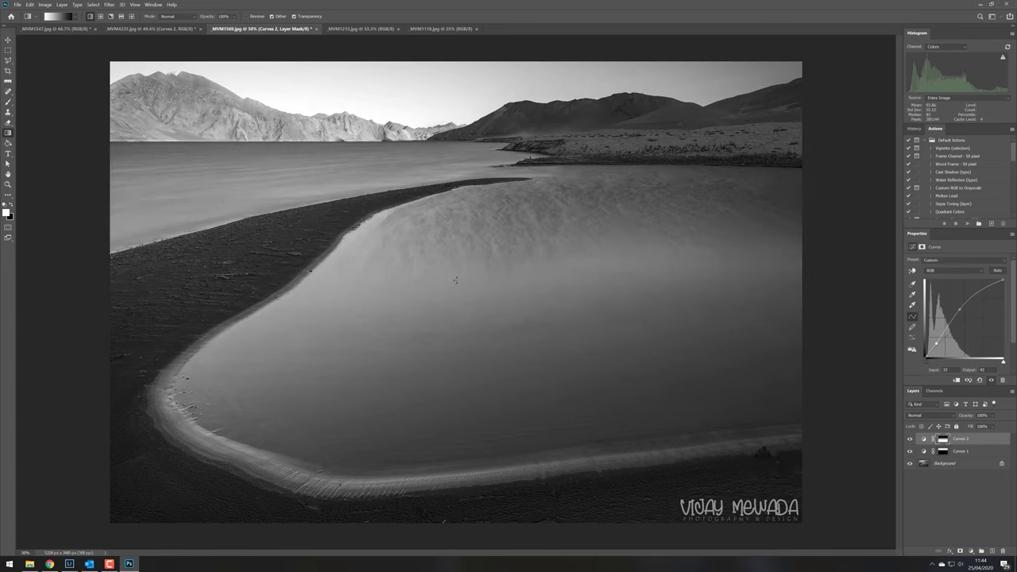
- On a new layer, paint red lines along the mountain ridge and lagoon shoreline, undoing one ridge stroke
click(992, 551)
key(b)
mouse_move(111, 84)
mouse_down()
mouse_move(145, 72)
mouse_move(211, 85)
mouse_up()
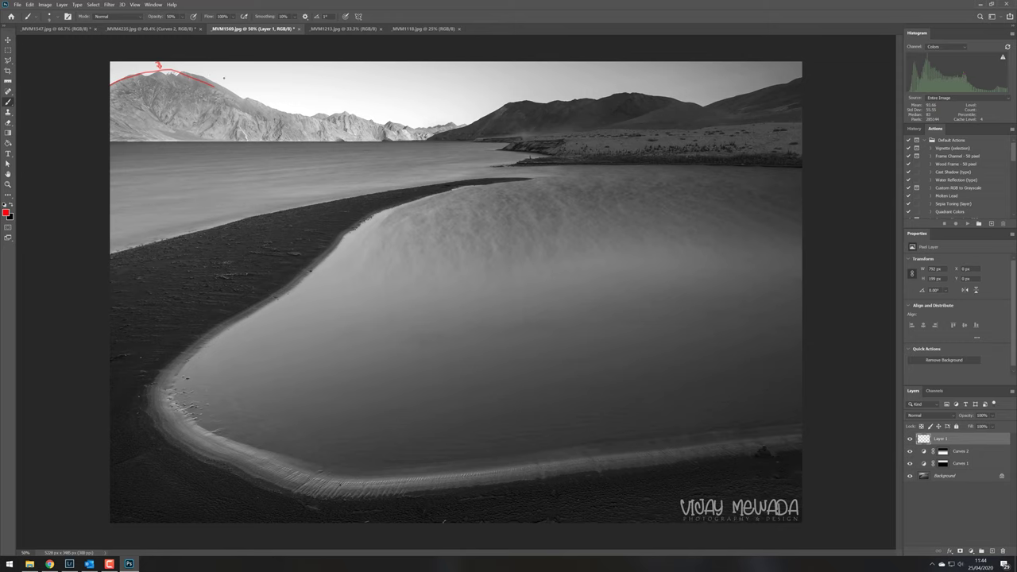
drag(244, 81, 159, 65)
key(ctrl+z)
mouse_move(531, 181)
mouse_down()
mouse_move(362, 219)
mouse_move(239, 380)
mouse_move(801, 400)
mouse_up()
- Switch to the desert pond photo MVM1213.jpg, then try and undo a red pond-edge stroke
click(316, 30)
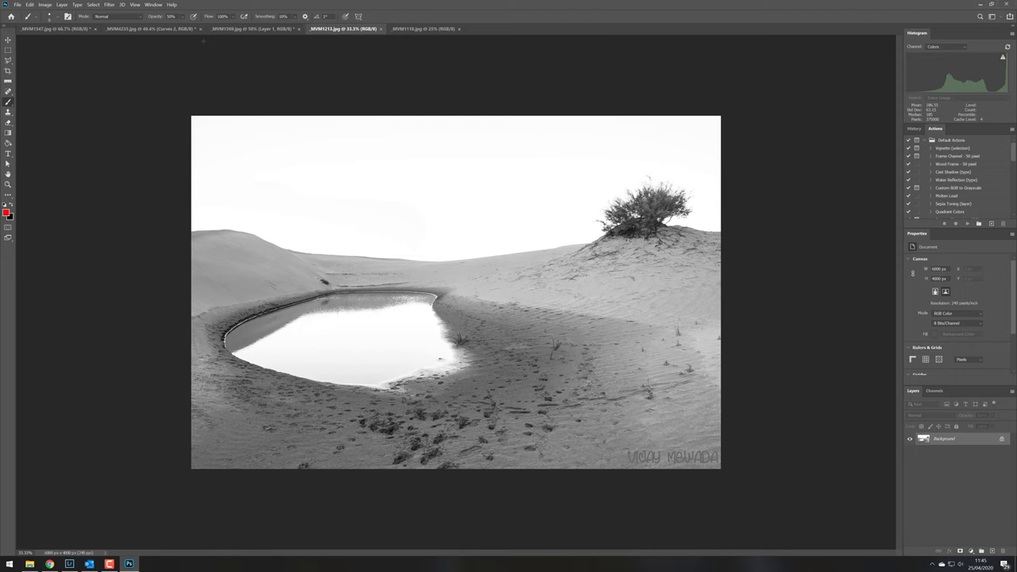
mouse_move(436, 300)
mouse_down()
mouse_move(459, 359)
mouse_move(423, 382)
mouse_move(359, 385)
mouse_up()
key(ctrl+z)
- Draw a red arrow at the bush and two horizontal lines across the desert photo
drag(694, 198, 690, 200)
mouse_move(700, 194)
mouse_down()
mouse_move(691, 200)
mouse_move(700, 204)
mouse_up()
drag(114, 163, 826, 156)
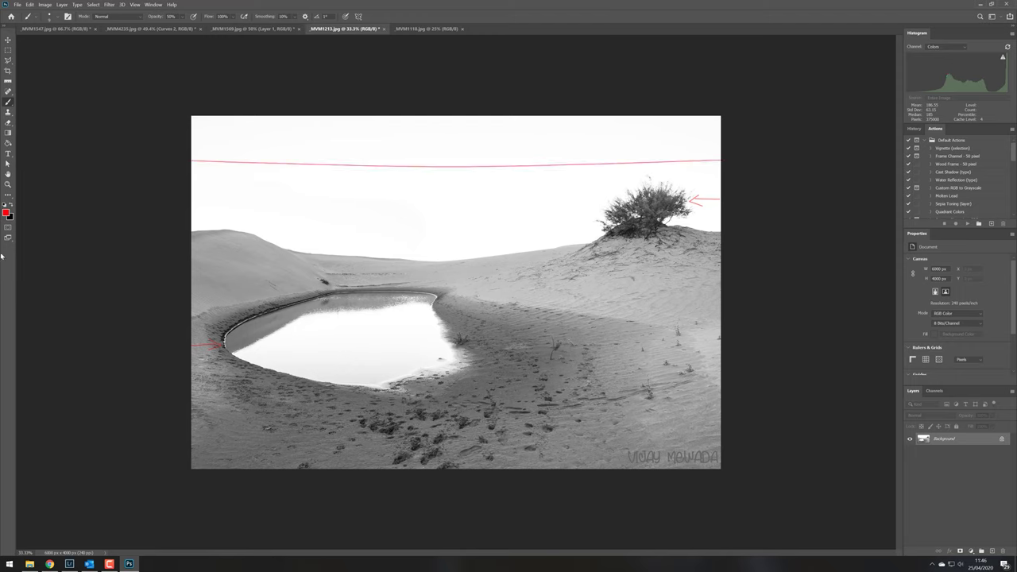
drag(119, 439, 795, 436)
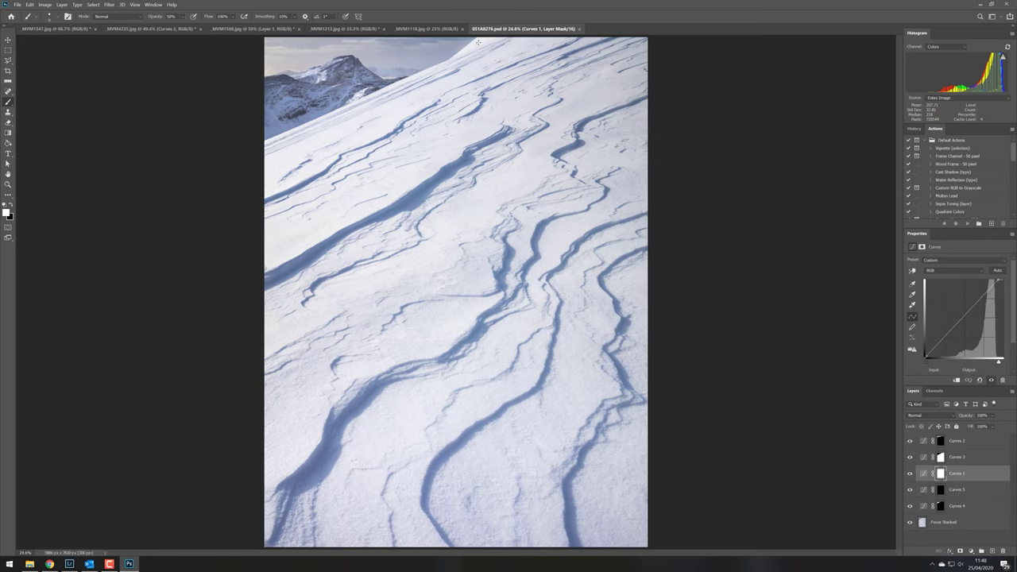
- Try red lines on a new layer above Curves 2, undo them, and return to the desert photo
drag(480, 125, 427, 122)
click(990, 441)
click(992, 551)
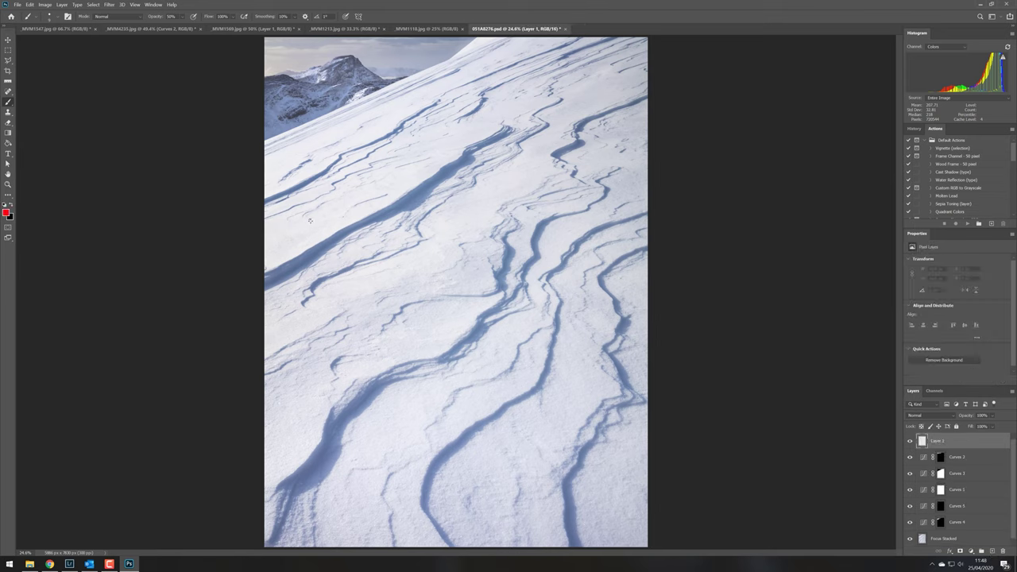
mouse_move(265, 142)
mouse_down()
mouse_move(485, 141)
mouse_move(482, 34)
mouse_up()
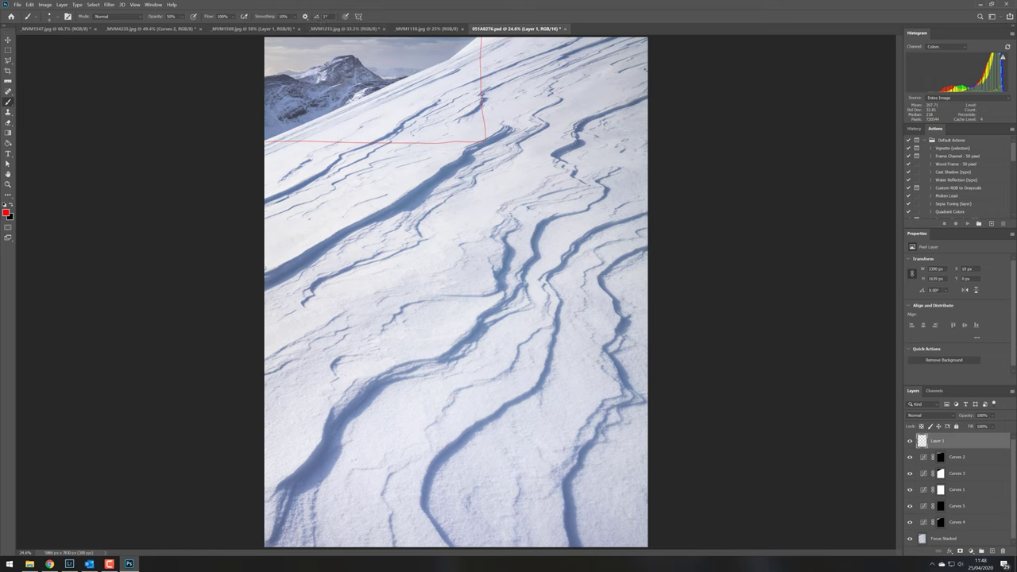
drag(361, 98, 481, 38)
key(ctrl+z)
key(ctrl+z)
key(ctrl+z)
key(ctrl+z)
key(ctrl+z)
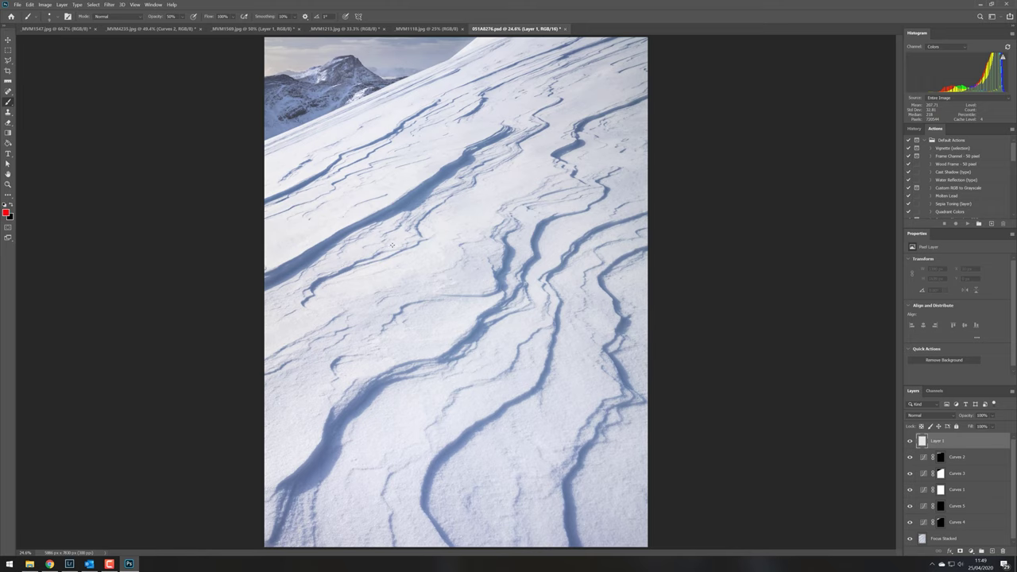
click(357, 28)
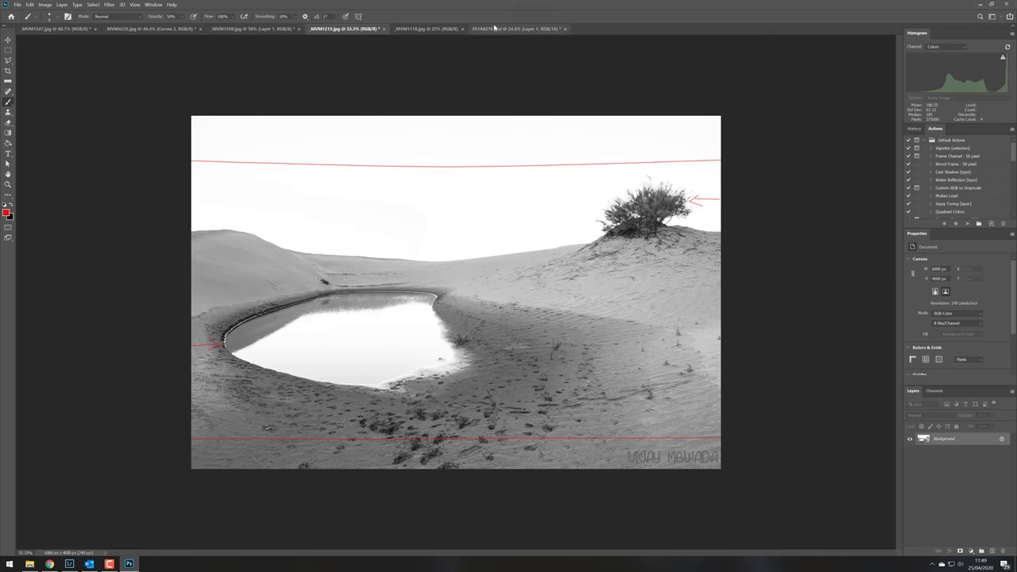
- Switch to the pink-sky mountain photo MVM1118.jpg
click(429, 29)
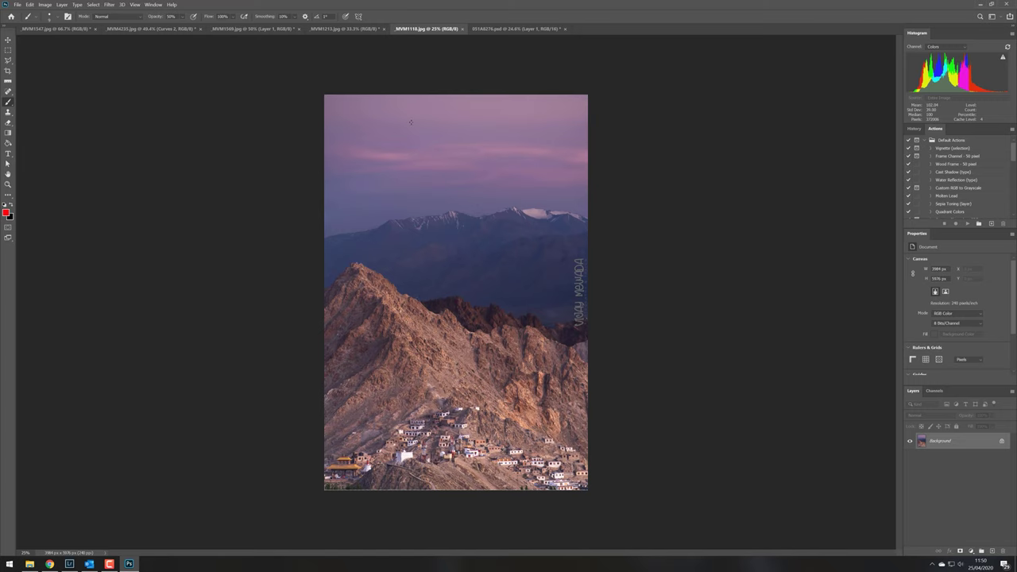
shift+click(726, 113)
key(ctrl+z)
key(ctrl+shift+z)
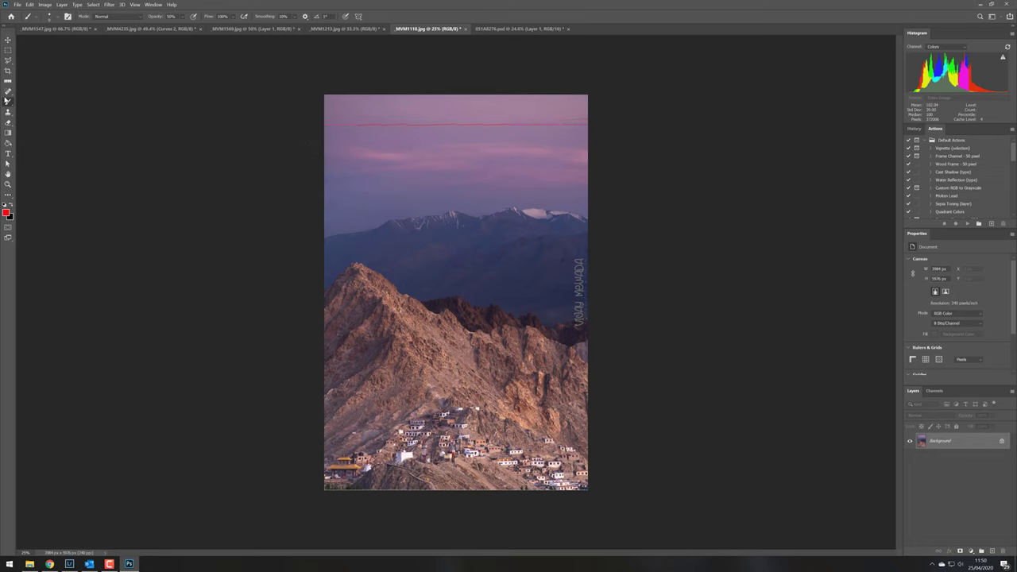